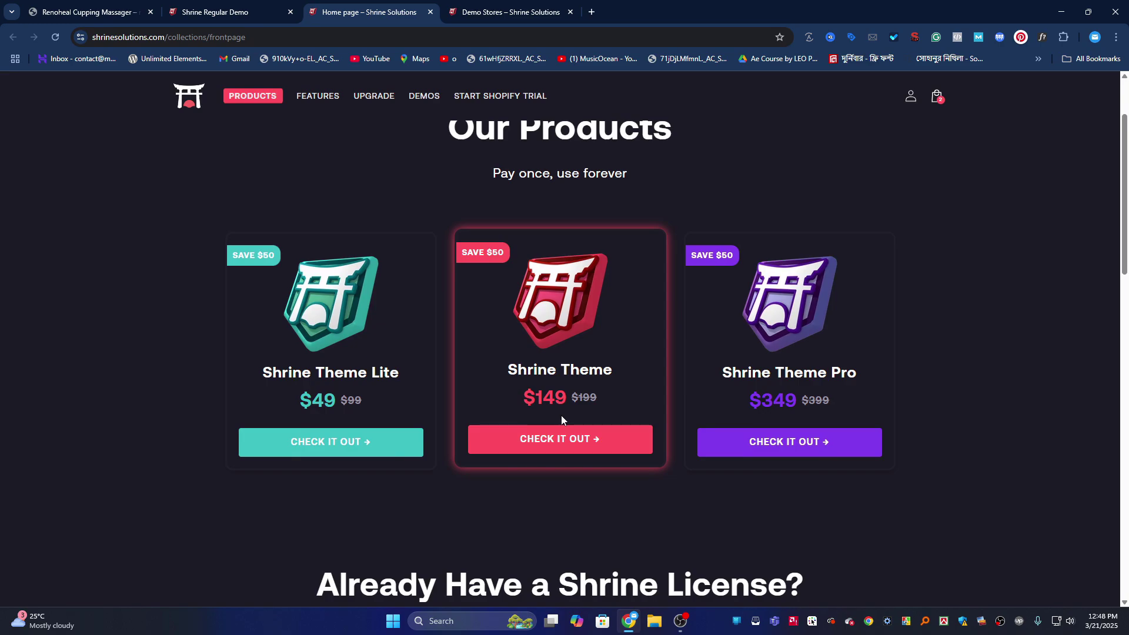
# Step: Scroll the Our Products page listing Theme Lite $49, Shrine Theme $149 and Theme Pro $349
pyautogui.scroll(-1, 560, 415)
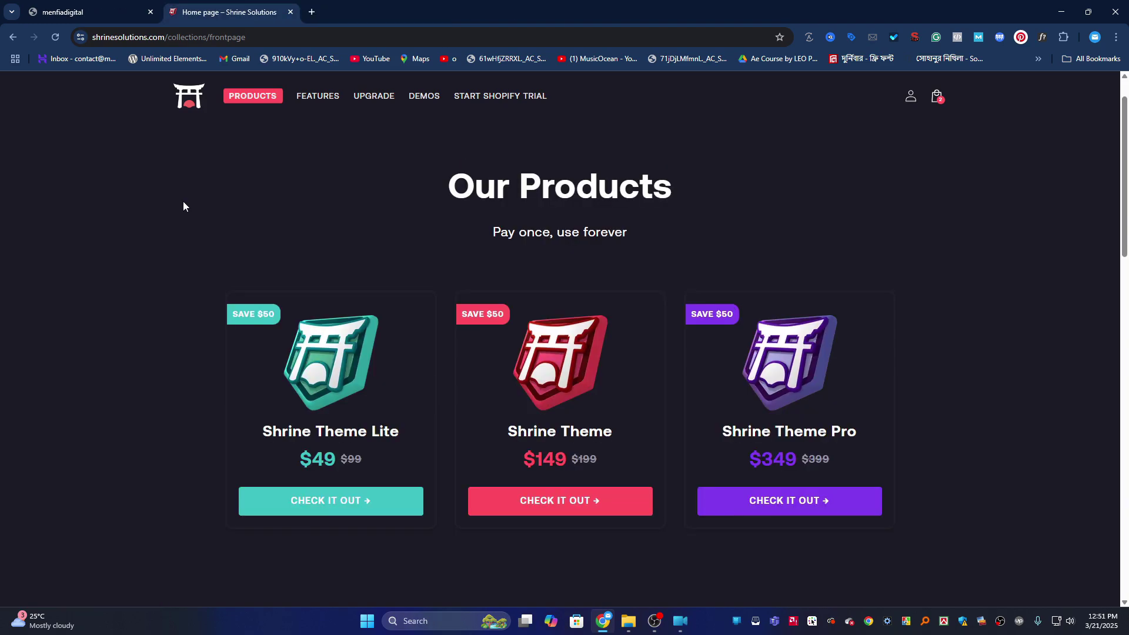
pyautogui.scroll(-1, 183, 206)
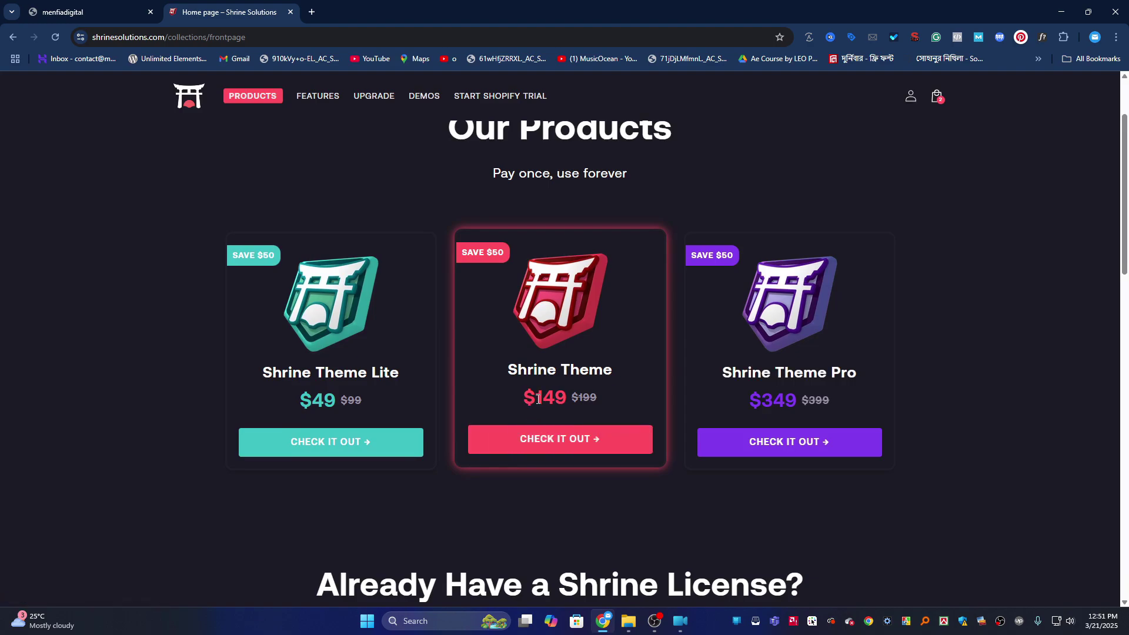
pyautogui.scroll(2, 436, 206)
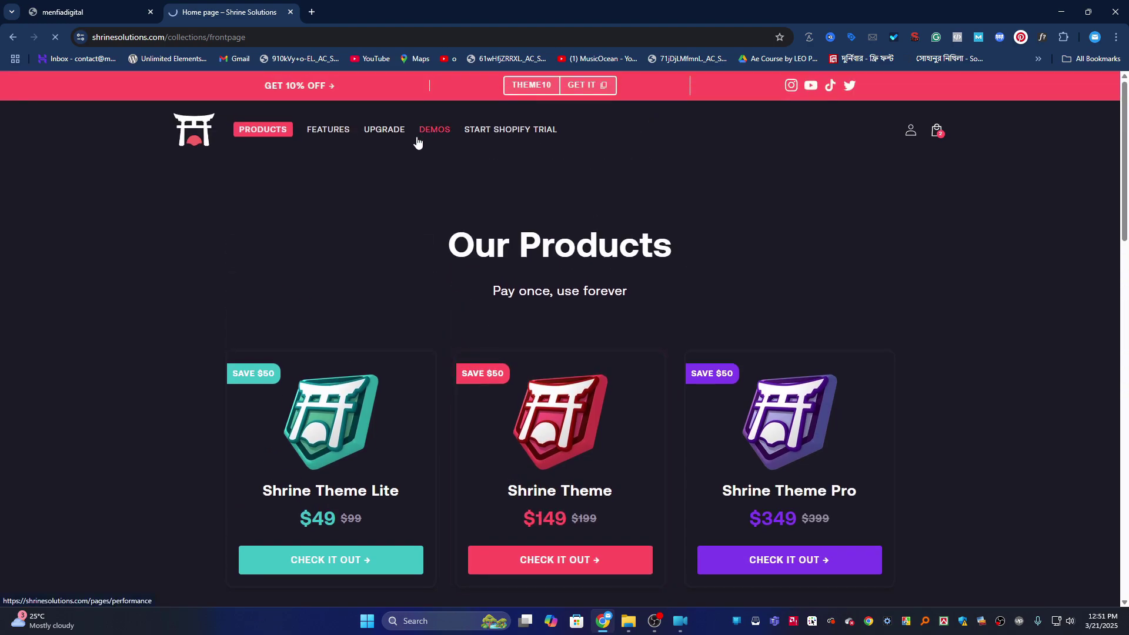
# Step: Open the Shrine Theme live demo store and scroll through it
pyautogui.scroll(-1, 470, 305)
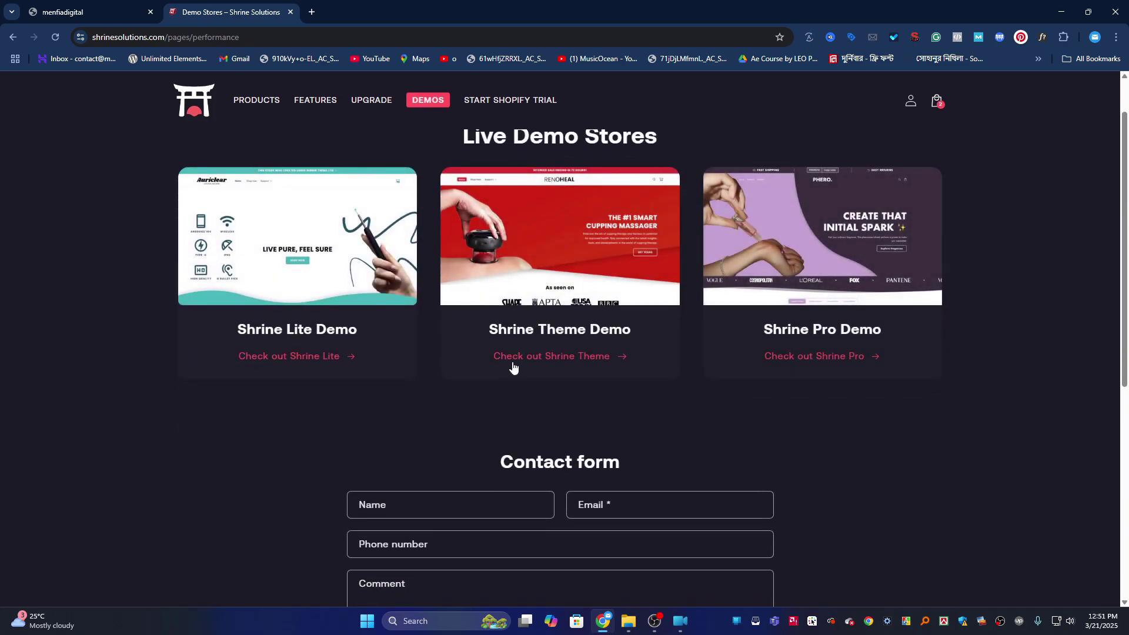
pyautogui.click(543, 365)
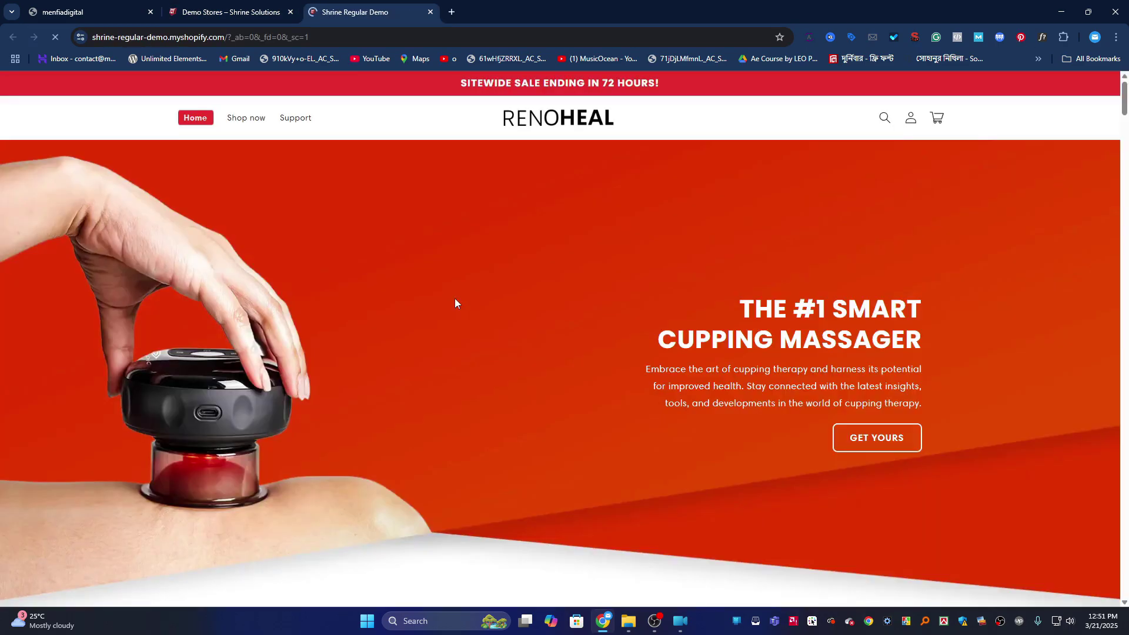
pyautogui.scroll(-1, 1127, 250)
pyautogui.moveTo(1127, 159); pyautogui.dragTo(1127, 570)
pyautogui.click(71, 12)
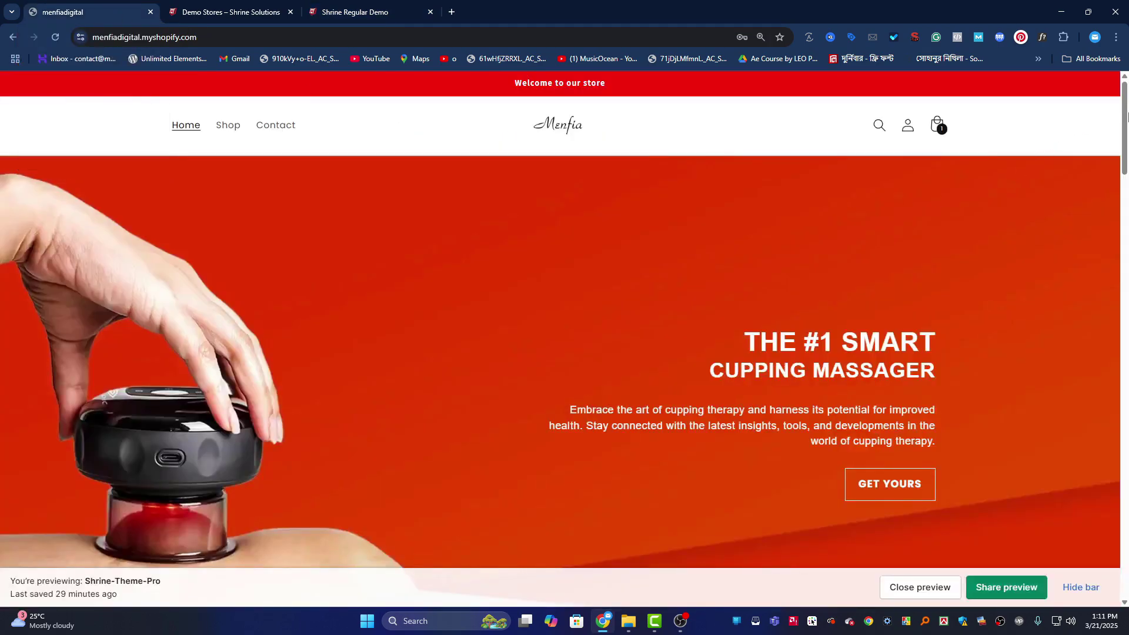
pyautogui.moveTo(1125, 113); pyautogui.dragTo(1127, 199)
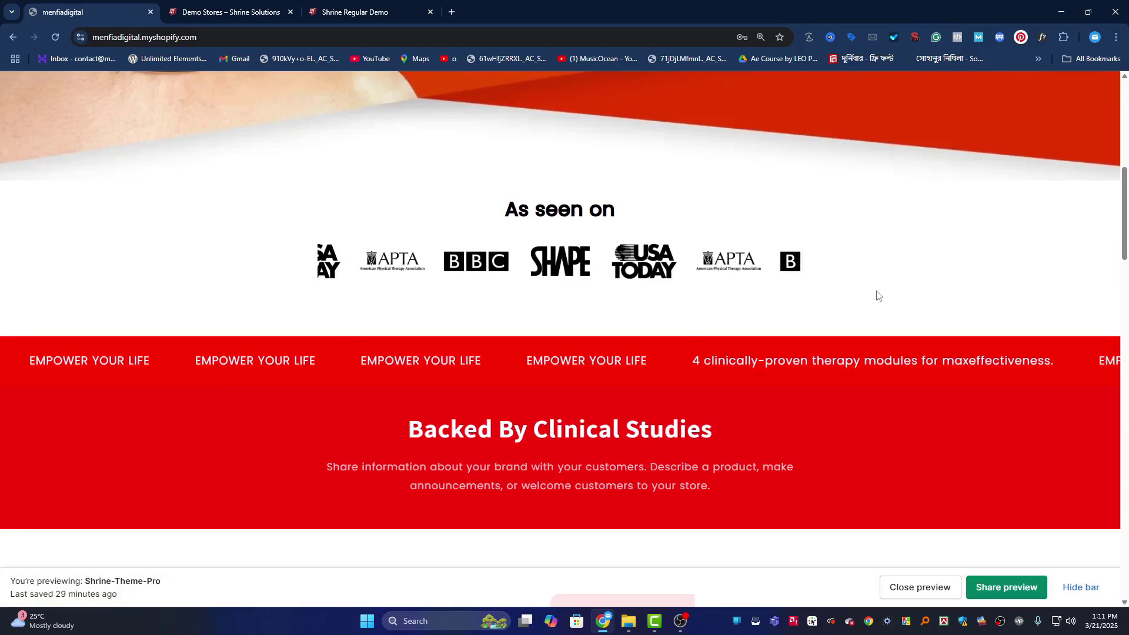
pyautogui.scroll(-3, 407, 262)
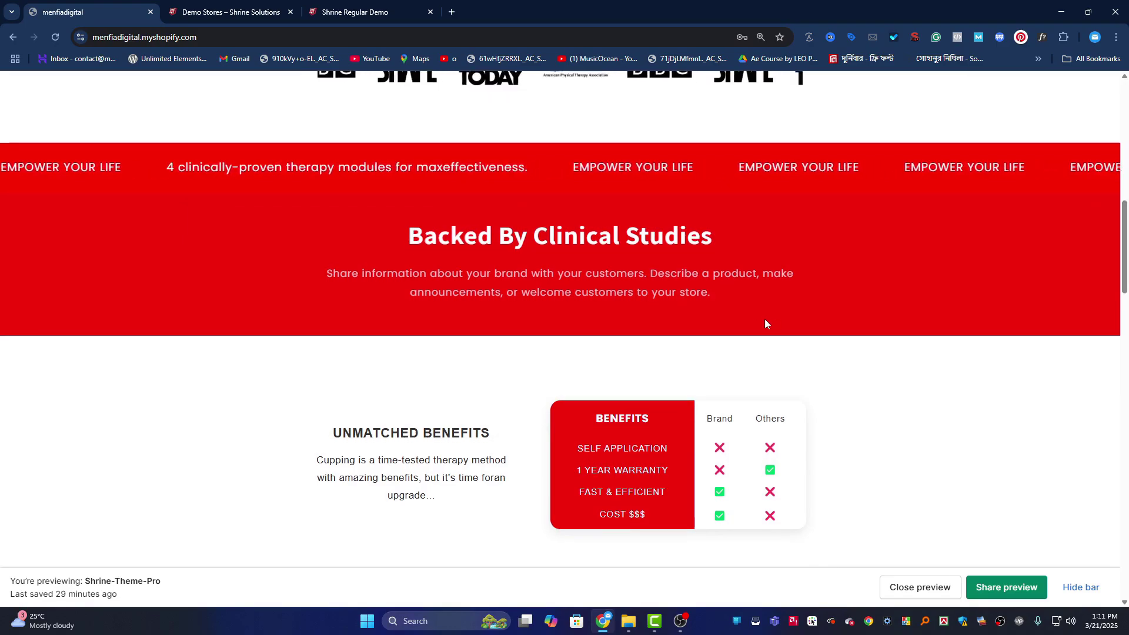
pyautogui.moveTo(1123, 228); pyautogui.dragTo(1123, 257)
pyautogui.scroll(-4, 1091, 285)
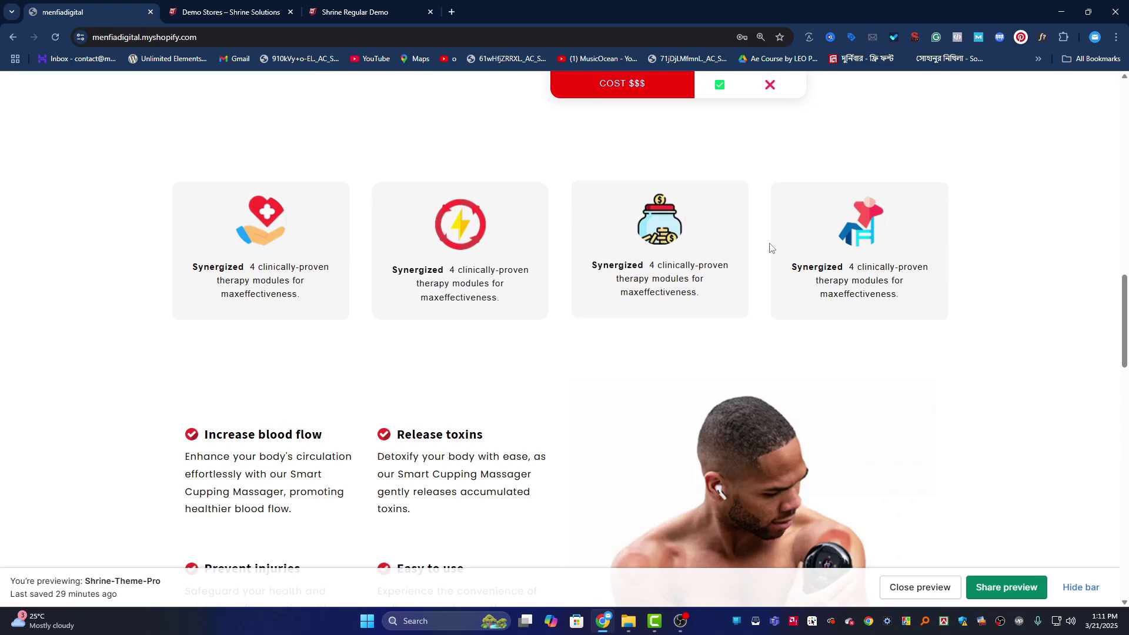
pyautogui.scroll(-5, 771, 244)
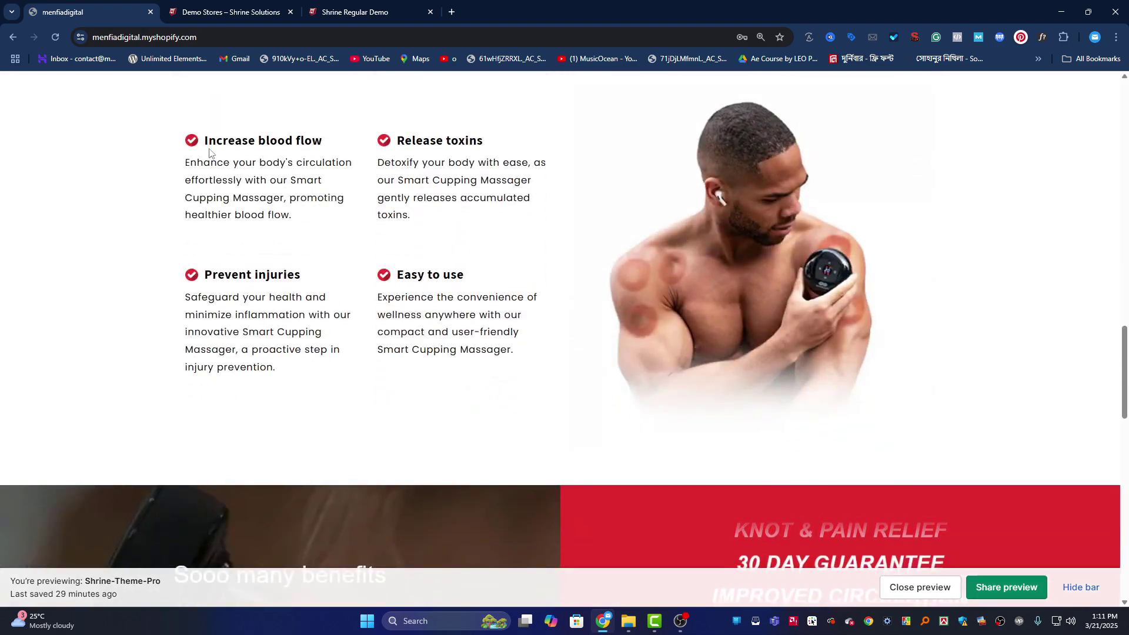
pyautogui.moveTo(204, 140); pyautogui.dragTo(304, 141)
pyautogui.scroll(-5, 1053, 318)
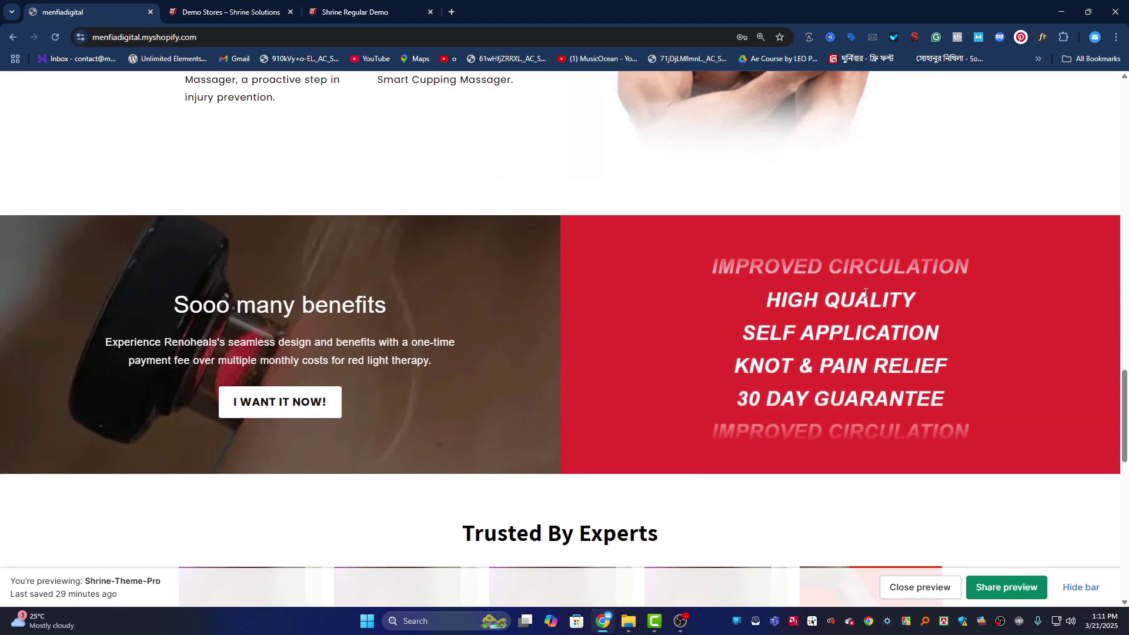
pyautogui.scroll(-6, 880, 288)
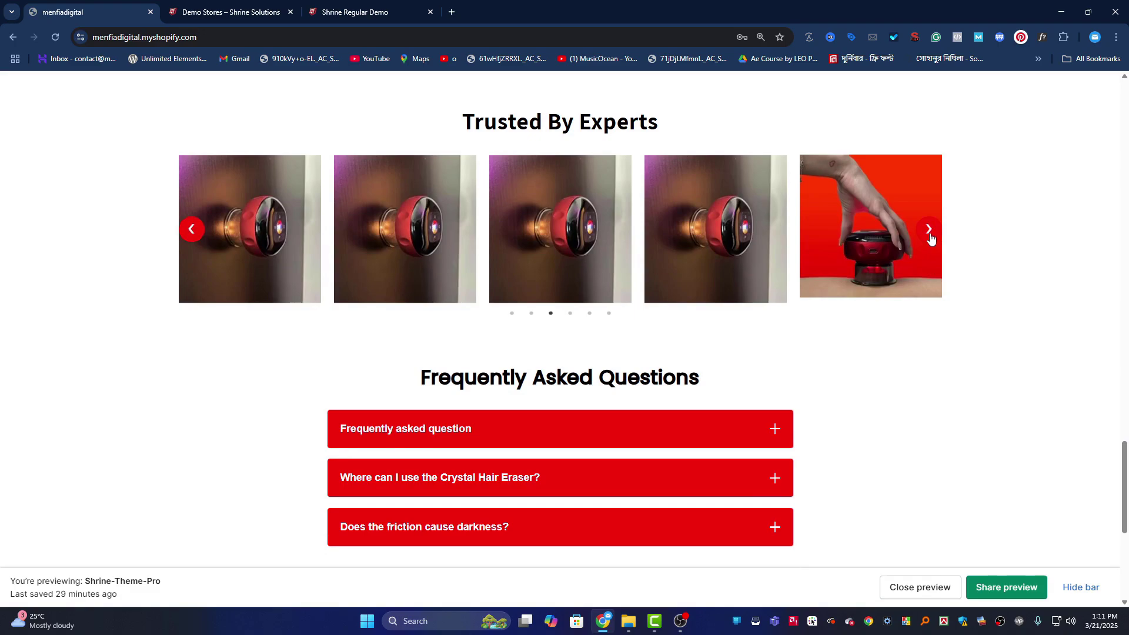
pyautogui.click(929, 234)
pyautogui.click(929, 234)
pyautogui.scroll(-2, 1127, 469)
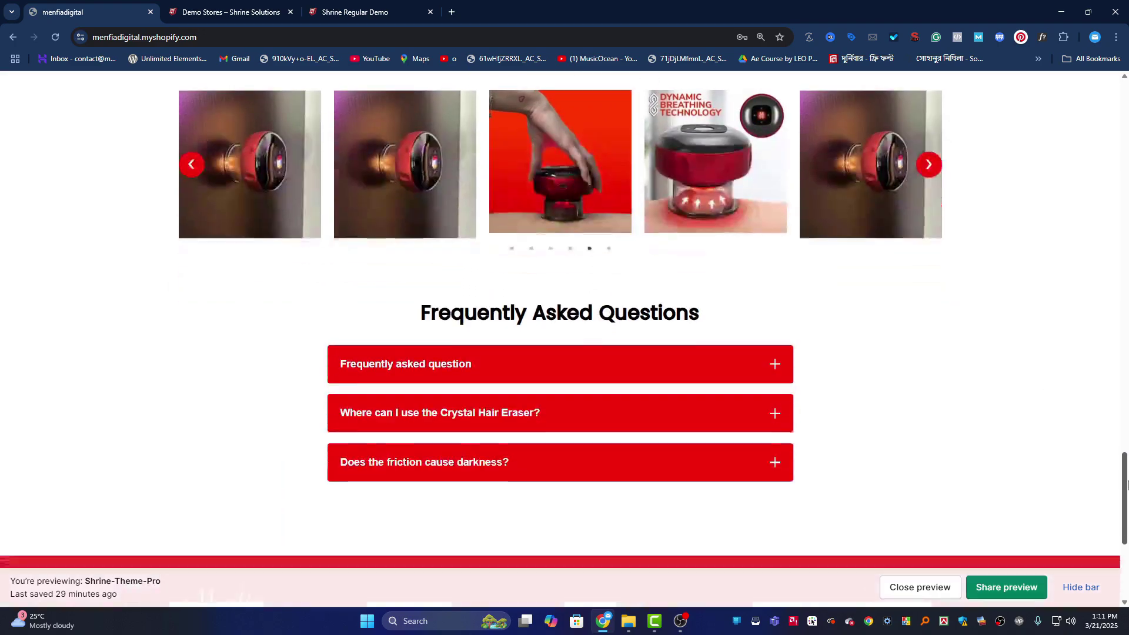
pyautogui.scroll(1, 1105, 476)
pyautogui.scroll(-2, 1085, 483)
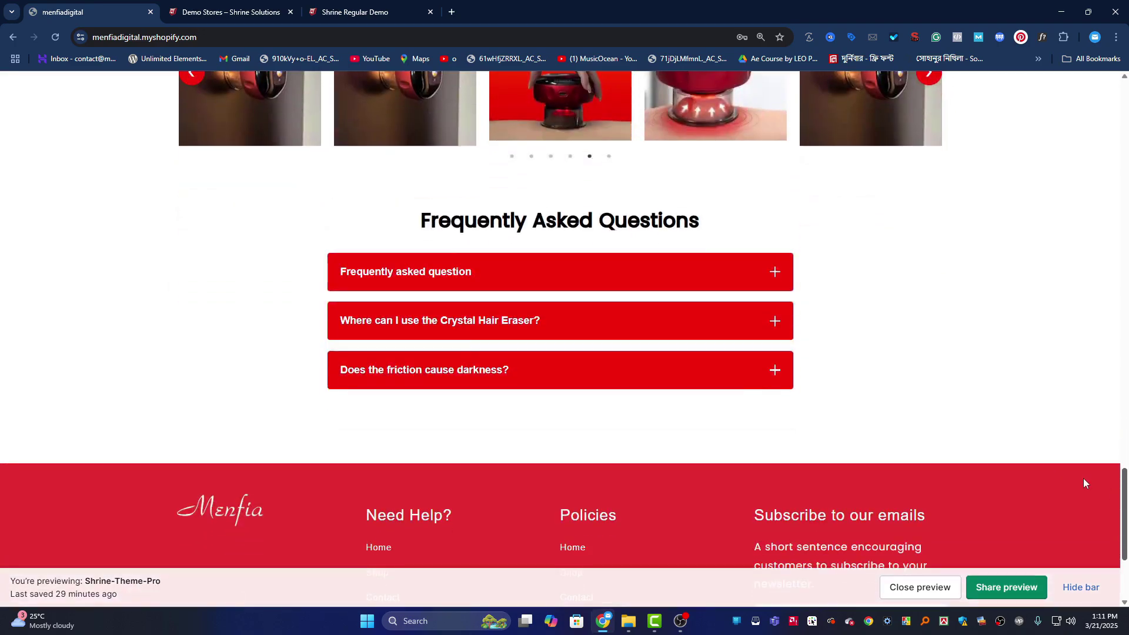
pyautogui.click(538, 275)
pyautogui.click(538, 274)
pyautogui.click(535, 322)
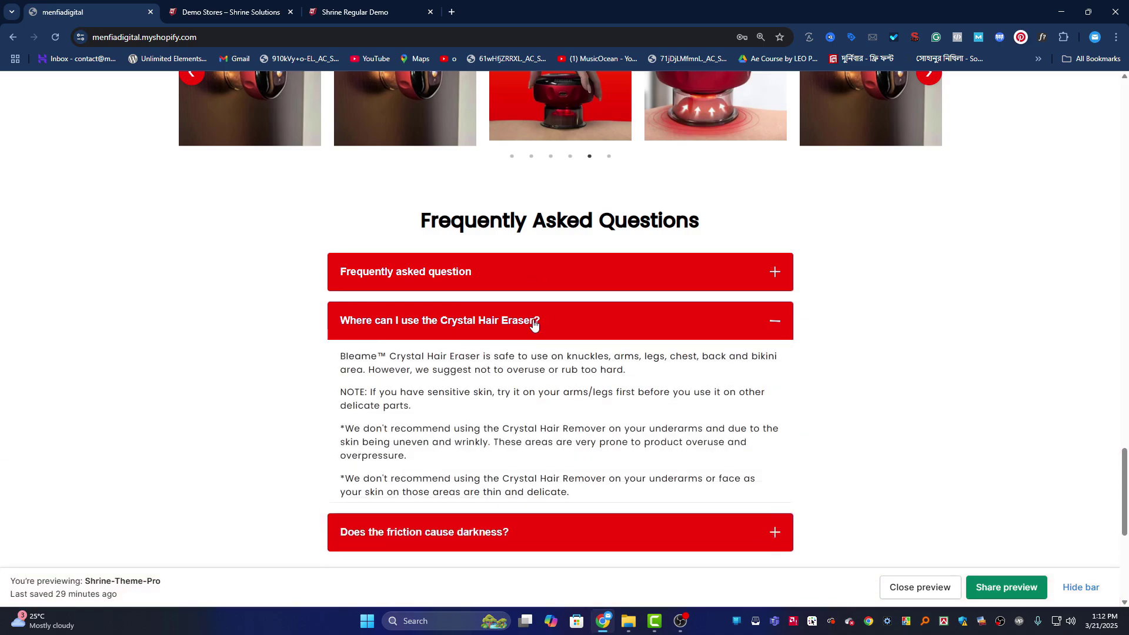
pyautogui.click(537, 323)
pyautogui.scroll(-3, 1077, 465)
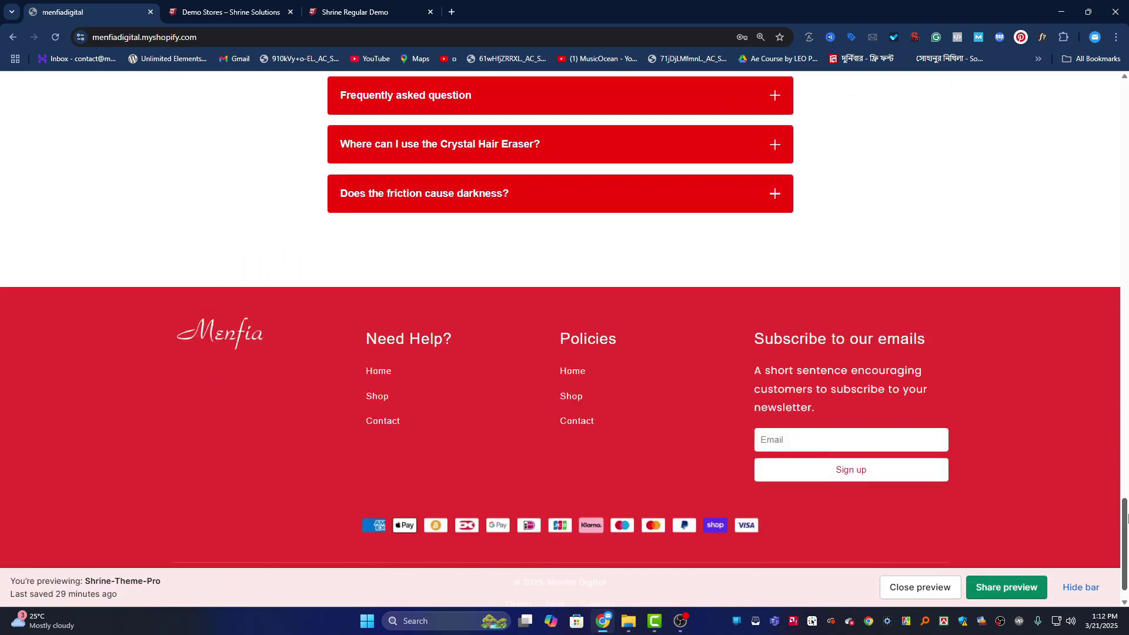
pyautogui.scroll(15, 422, 232)
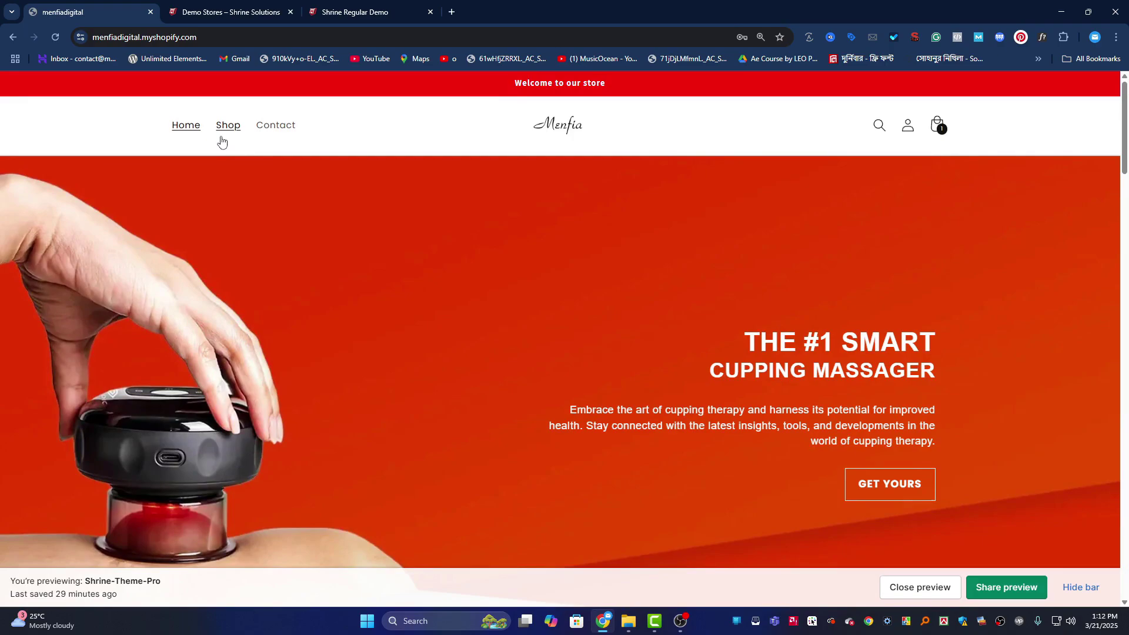
# Step: Open the Renoheal Cupping Massager product page and add the Duo offer to the cart
pyautogui.click(221, 139)
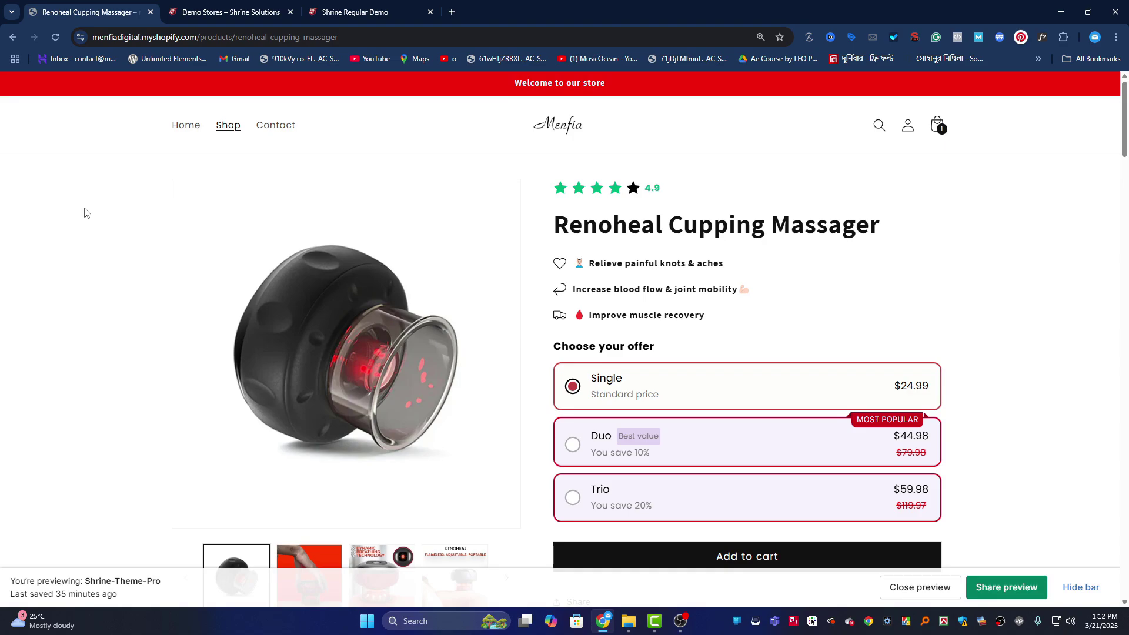
pyautogui.moveTo(1126, 125); pyautogui.dragTo(1126, 183)
pyautogui.scroll(-4, 618, 323)
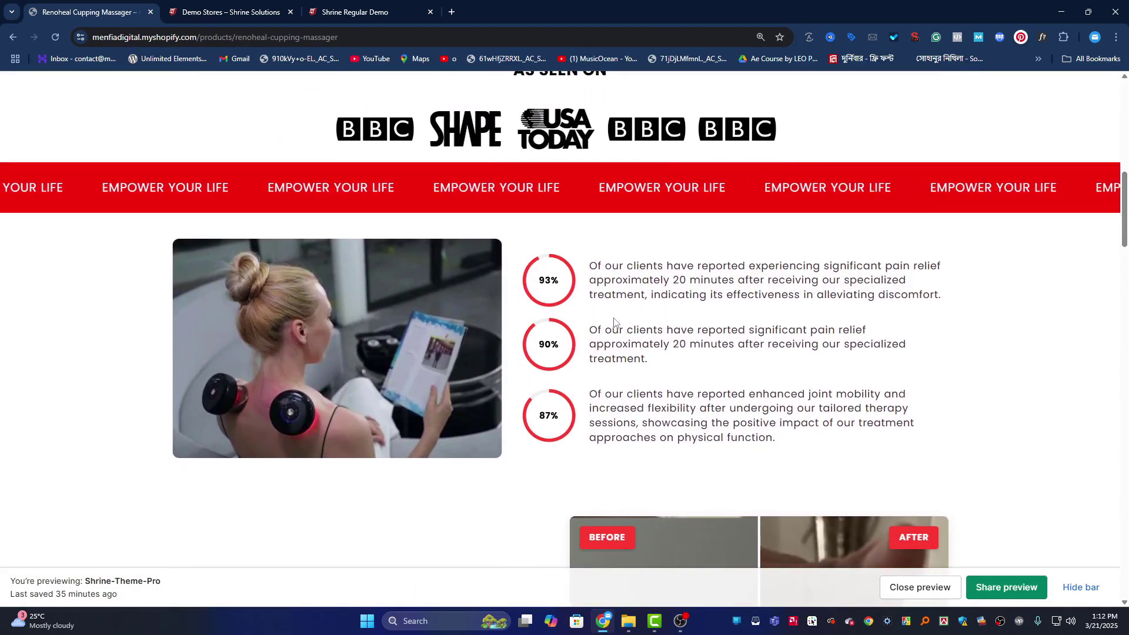
pyautogui.scroll(2, 618, 323)
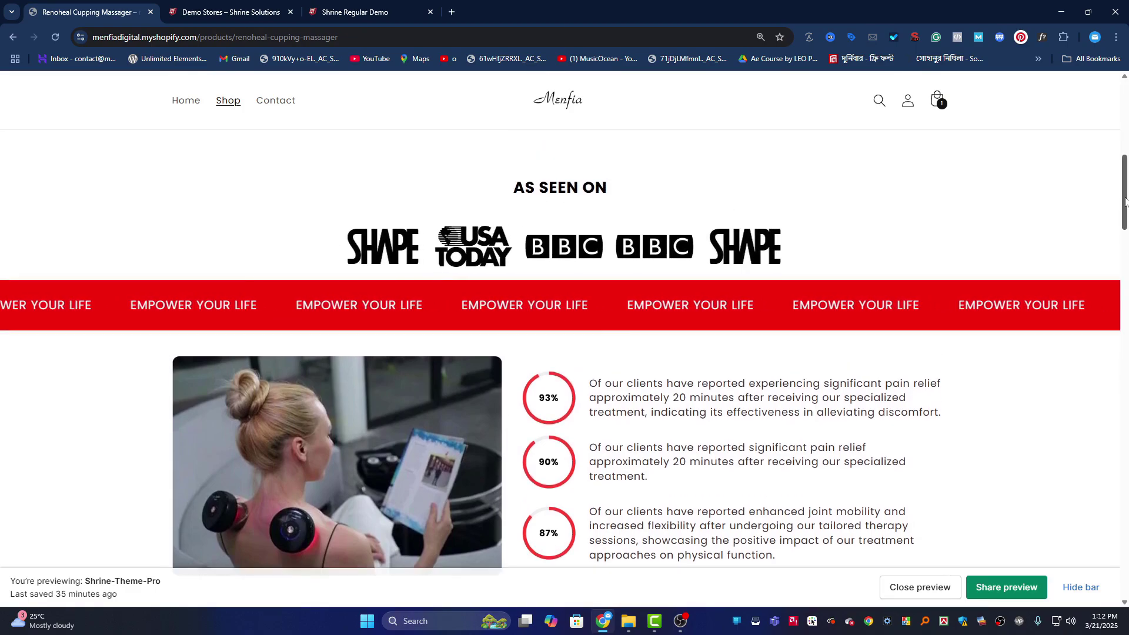
pyautogui.moveTo(1127, 180); pyautogui.dragTo(1127, 107)
pyautogui.scroll(-2, 709, 446)
pyautogui.click(708, 446)
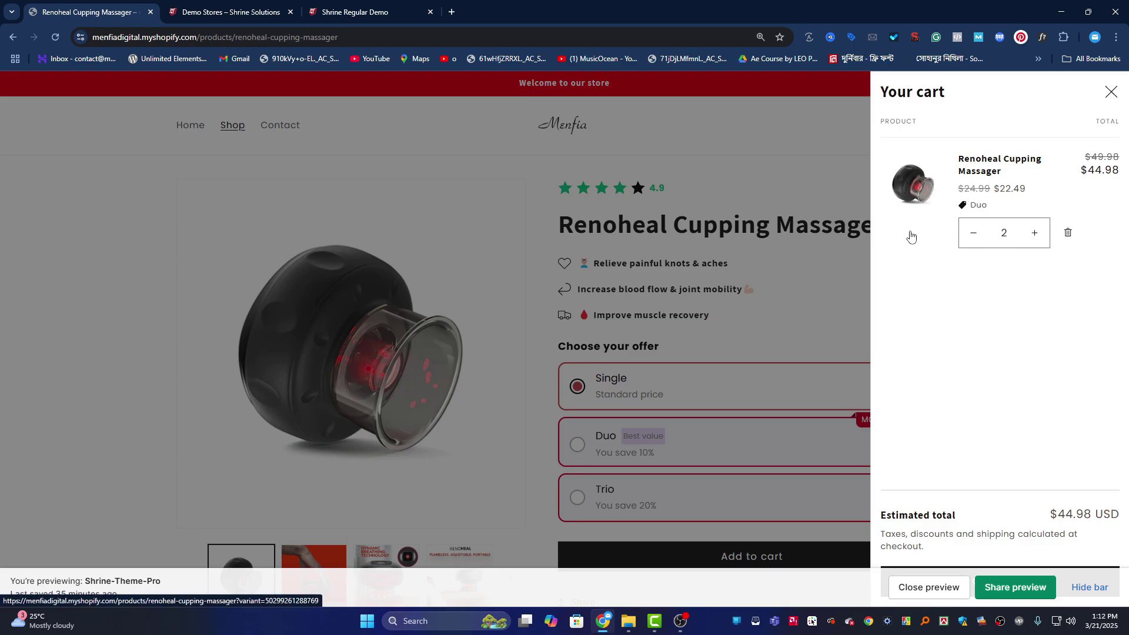
# Step: Close the cart and slide the product's before/after comparison divider back and forth
pyautogui.click(800, 252)
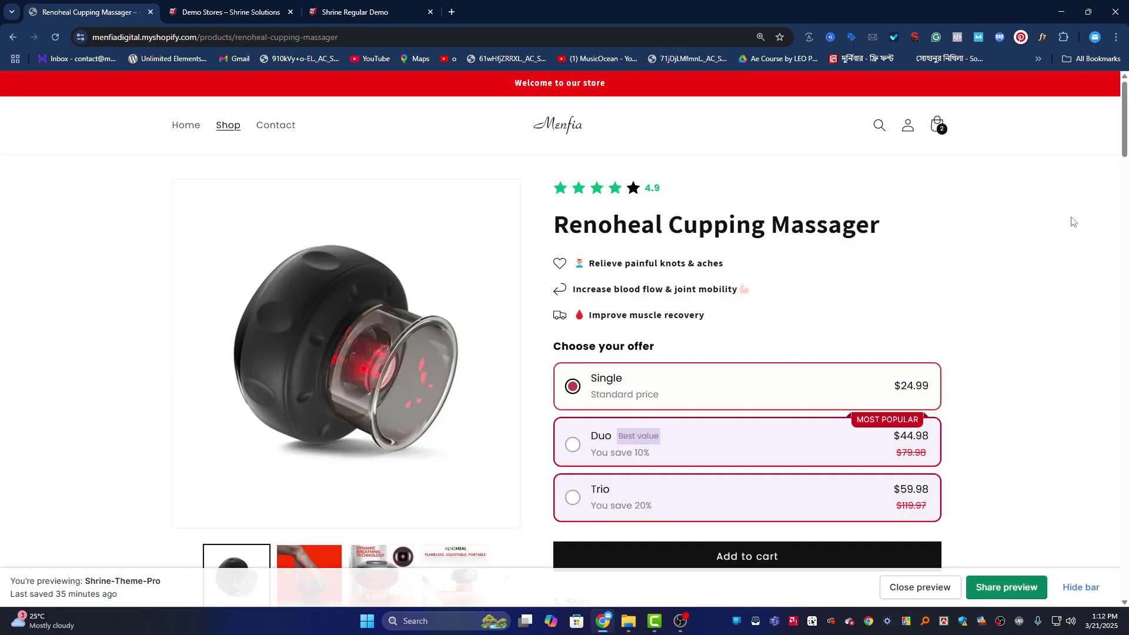
pyautogui.moveTo(1127, 116); pyautogui.dragTo(1127, 261)
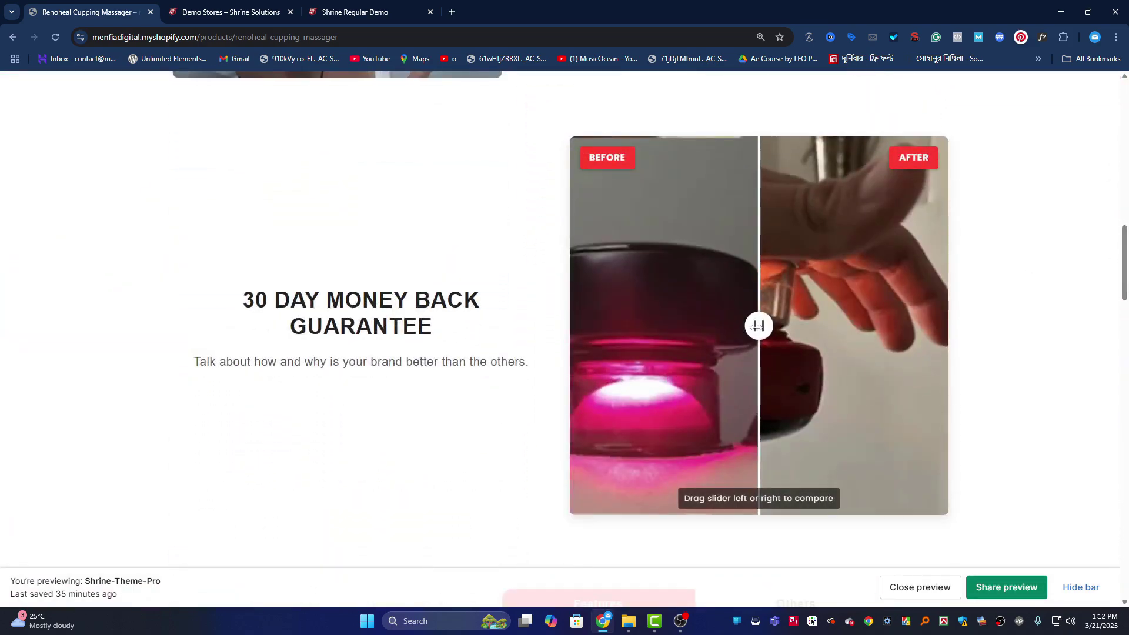
pyautogui.moveTo(758, 327); pyautogui.dragTo(890, 327)
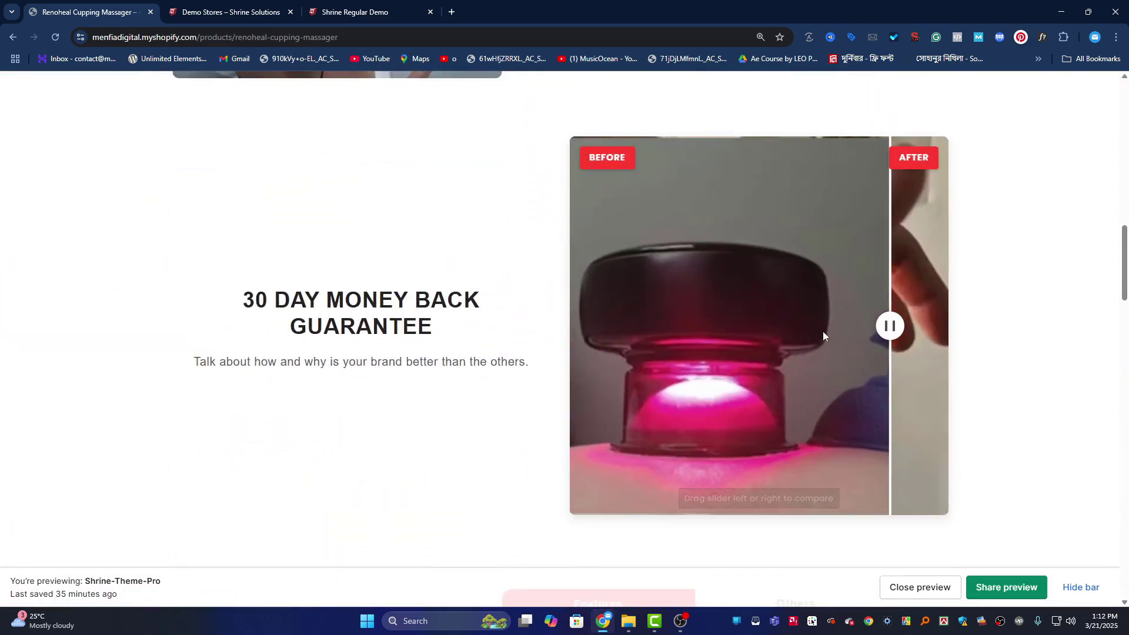
pyautogui.moveTo(635, 333)
pyautogui.mouseDown()
pyautogui.moveTo(485, 344)
pyautogui.moveTo(645, 330)
pyautogui.mouseUp()
pyautogui.moveTo(782, 332); pyautogui.dragTo(855, 329)
pyautogui.click(1020, 333)
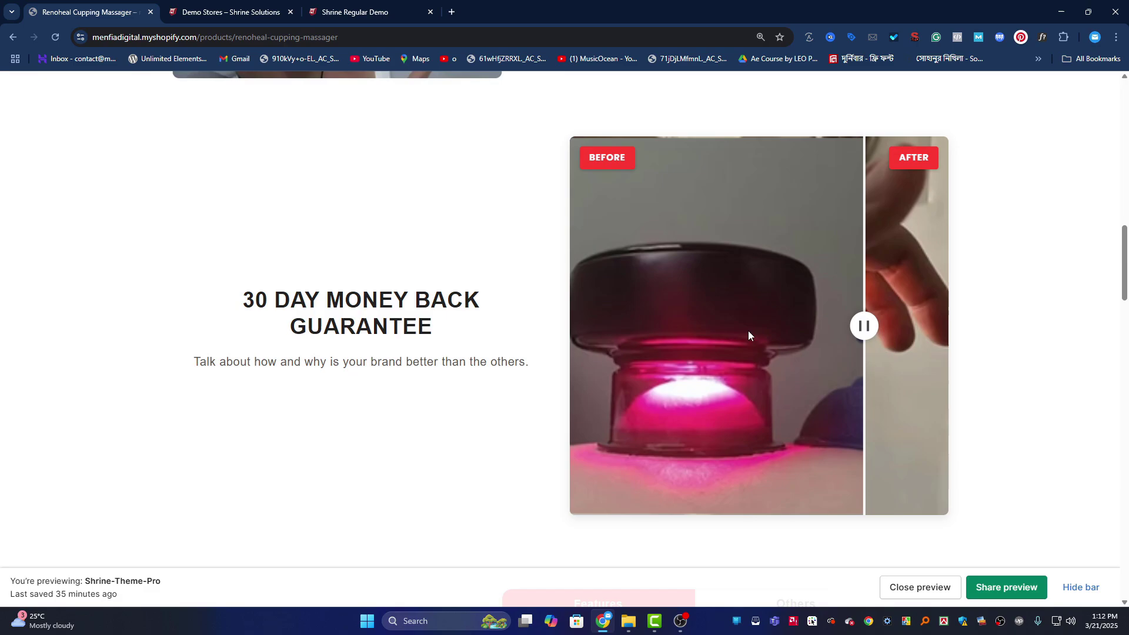
pyautogui.moveTo(748, 331); pyautogui.dragTo(703, 329)
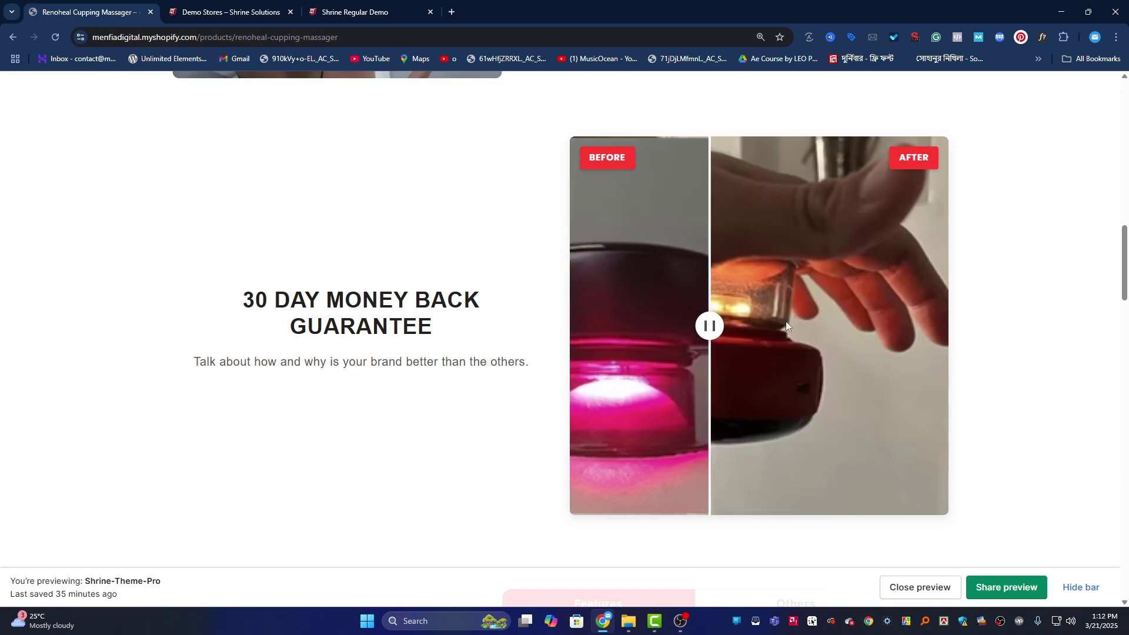
pyautogui.click(851, 324)
pyautogui.click(768, 325)
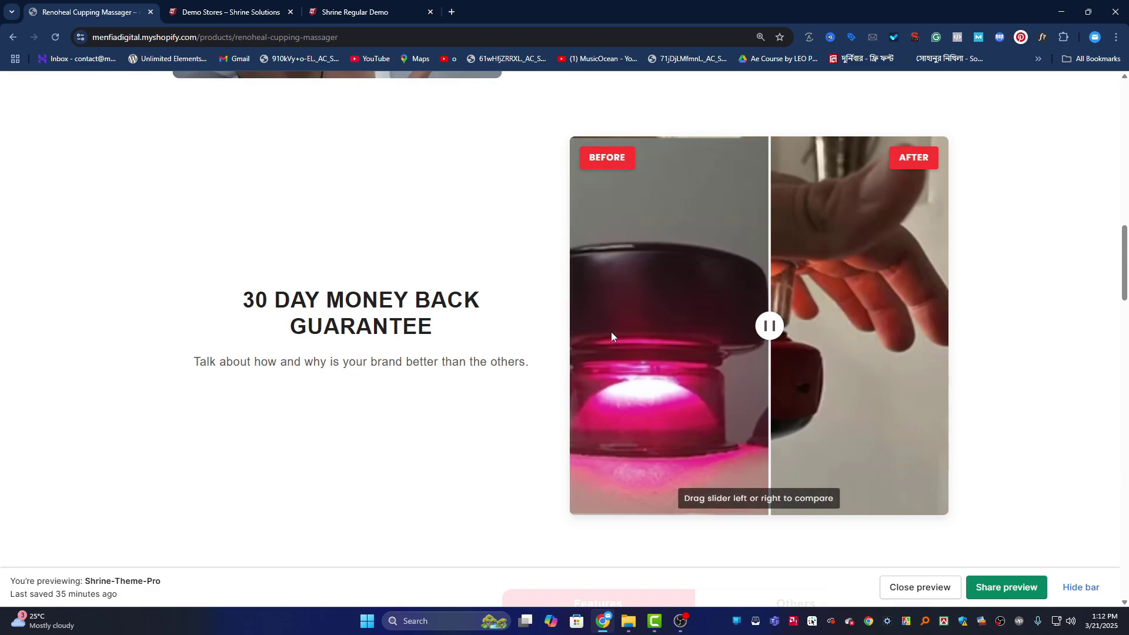
# Step: Scroll the product page down to the footer, then drag back to the top
pyautogui.scroll(-5, 612, 332)
pyautogui.scroll(-1, 412, 335)
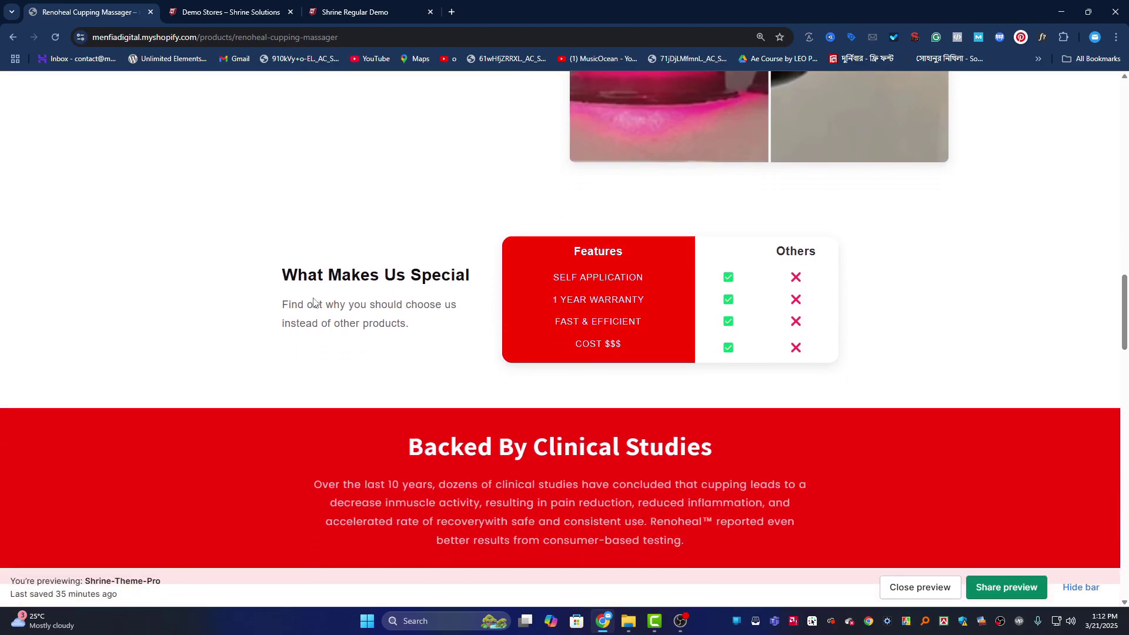
pyautogui.scroll(-1, 376, 288)
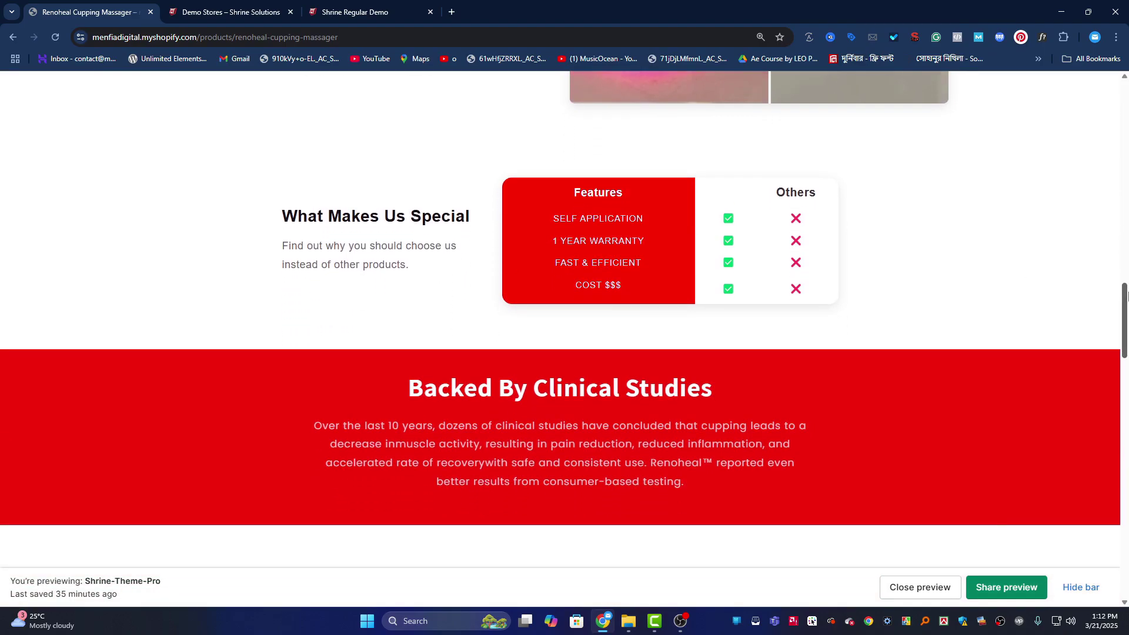
pyautogui.scroll(-10, 733, 342)
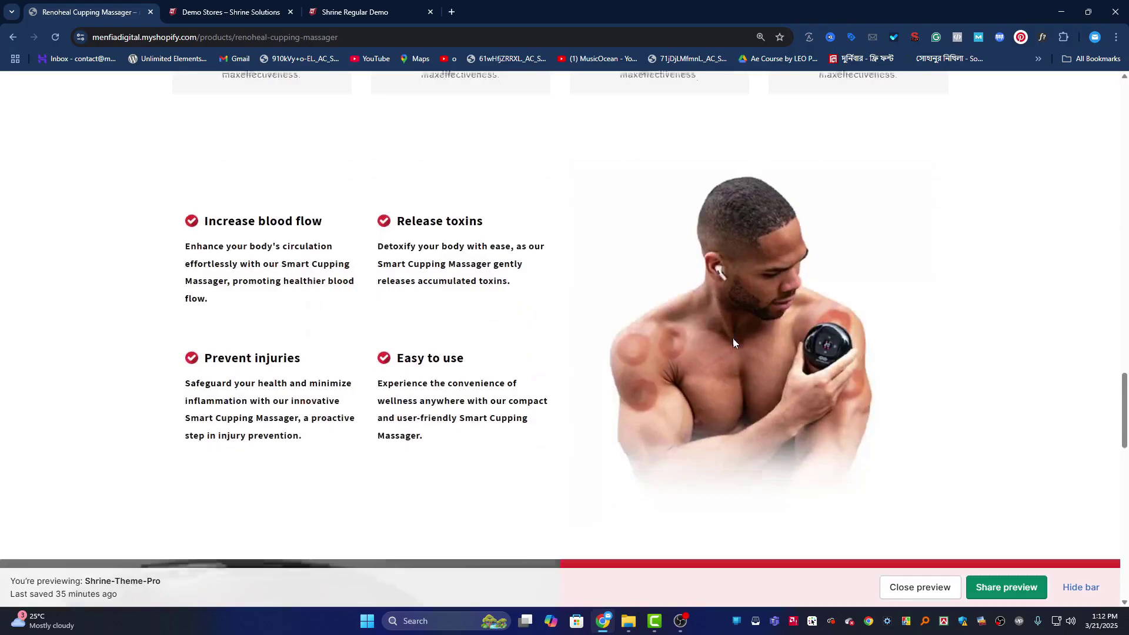
pyautogui.scroll(-3, 732, 338)
pyautogui.scroll(1, 619, 259)
pyautogui.scroll(-7, 499, 211)
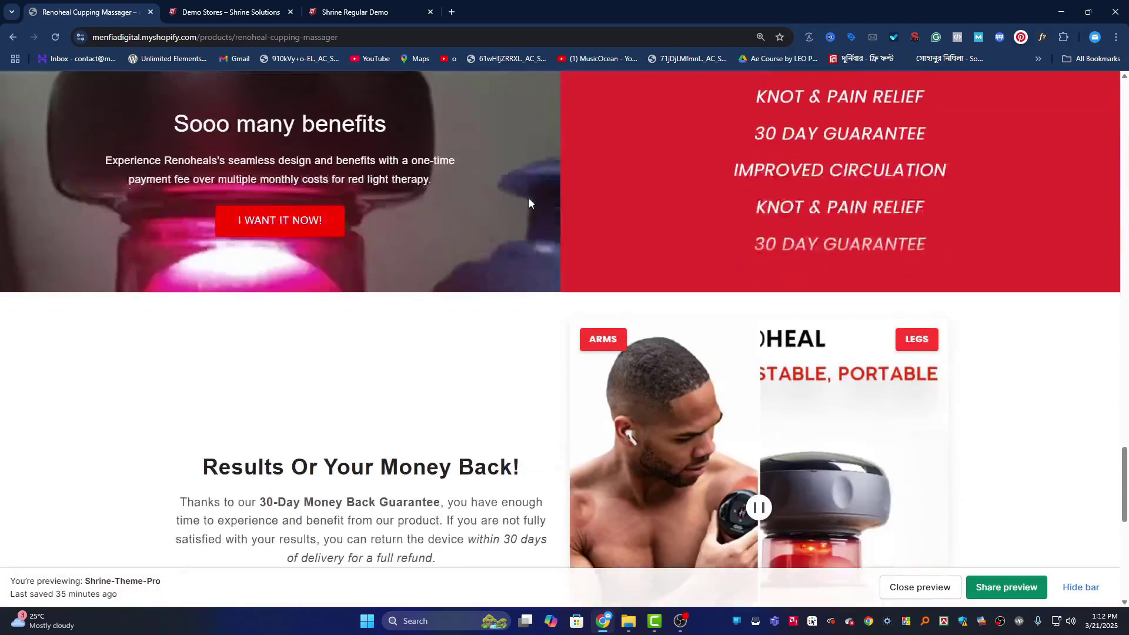
pyautogui.scroll(-6, 528, 204)
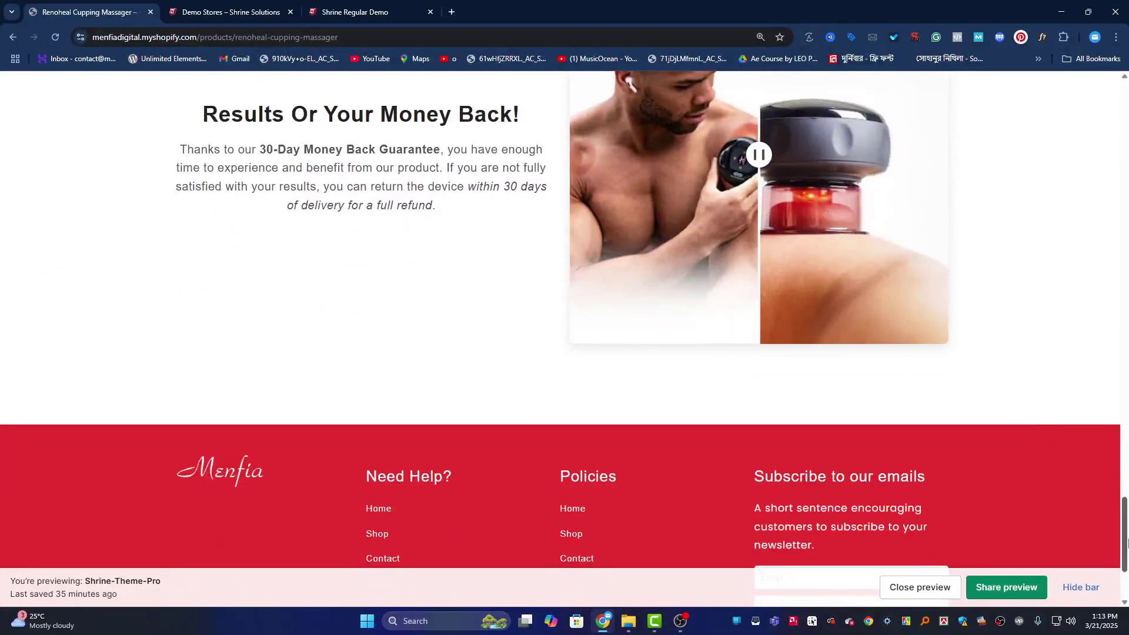
pyautogui.moveTo(1127, 541); pyautogui.dragTo(1125, 75)
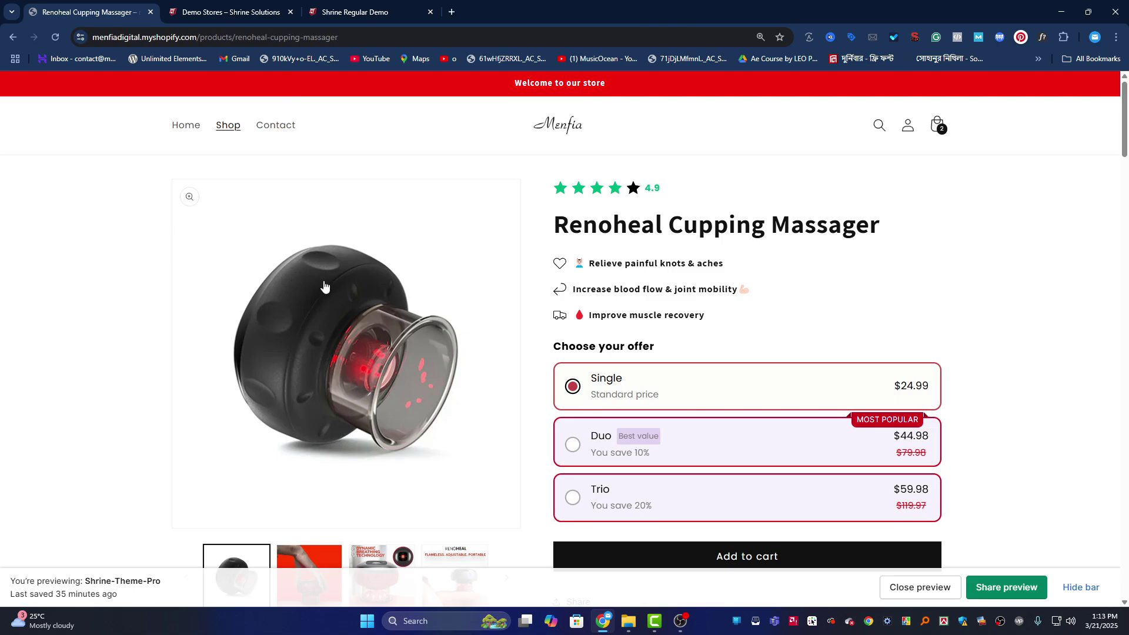
# Step: Scroll through the product page once more and jump back to the top
pyautogui.scroll(-5, 321, 281)
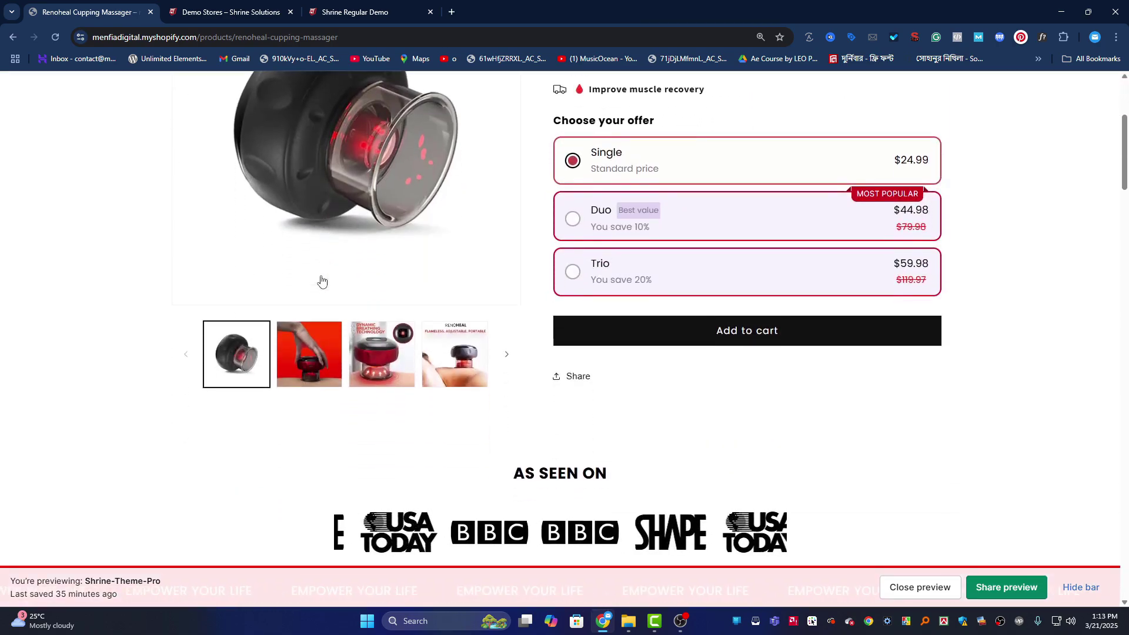
pyautogui.scroll(-3, 321, 281)
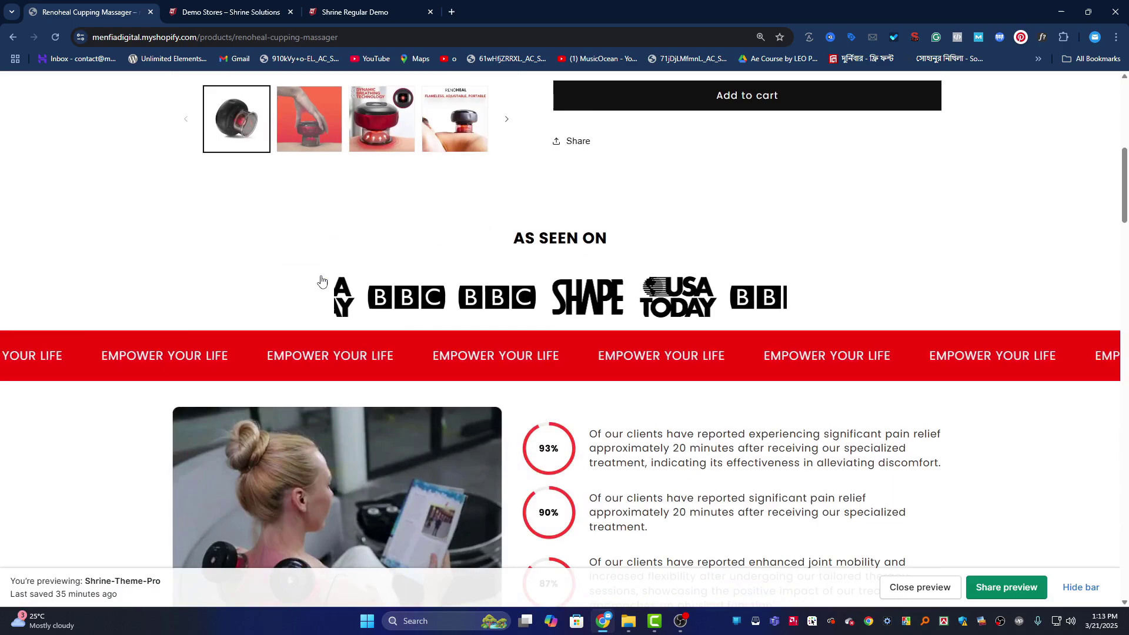
pyautogui.scroll(-6, 320, 280)
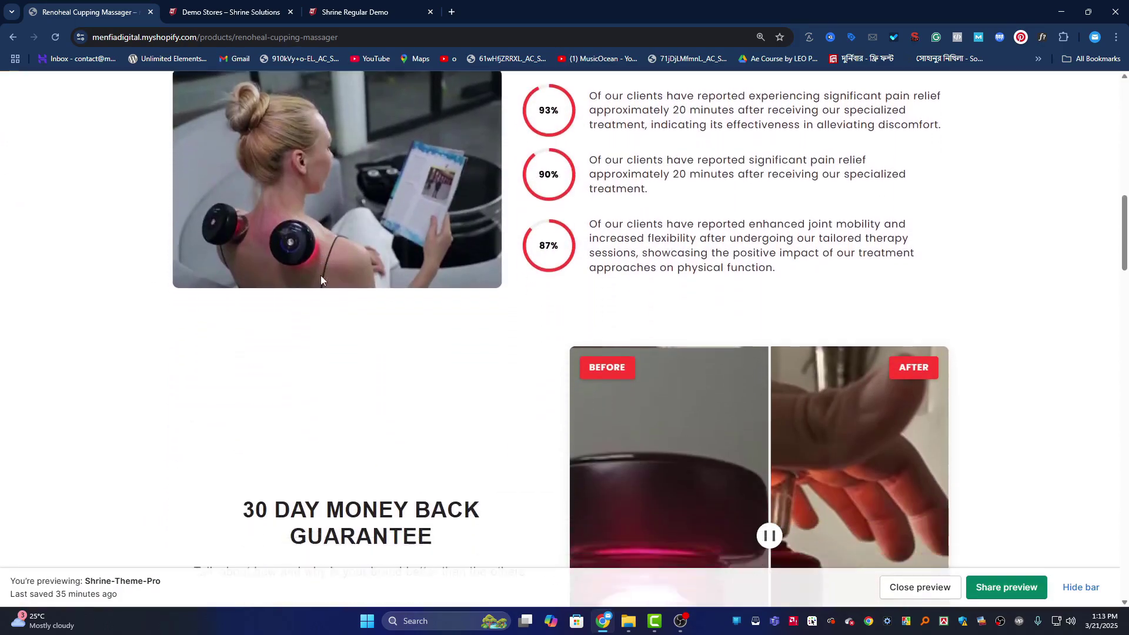
pyautogui.moveTo(1126, 244); pyautogui.dragTo(1116, 500)
pyautogui.press('Home')
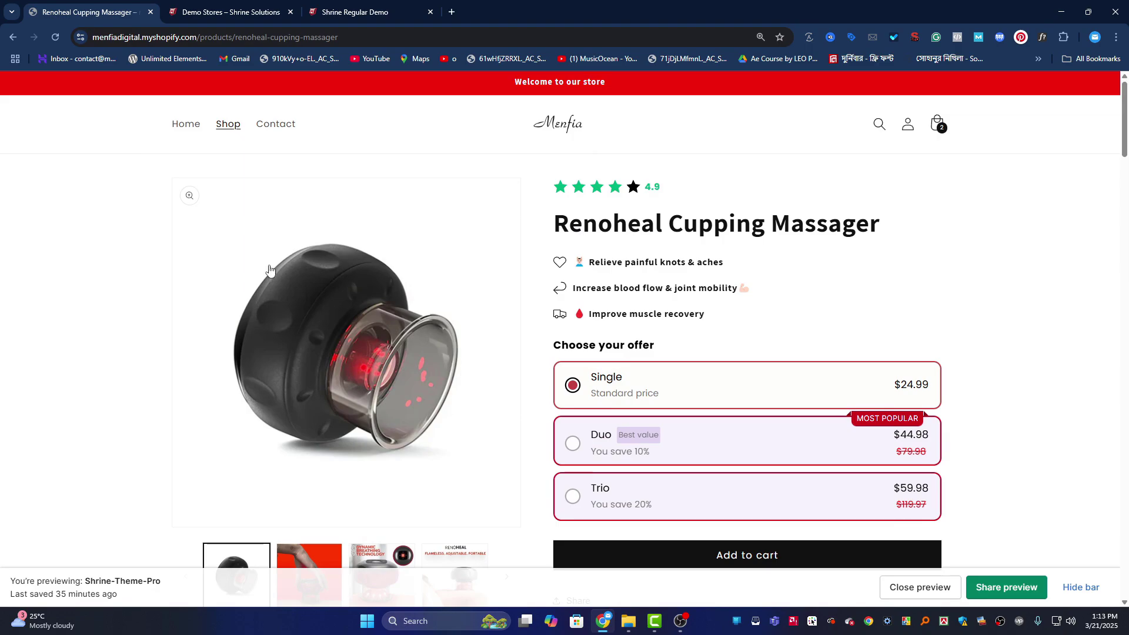
# Step: Go to the store's home page and scroll through it
pyautogui.click(178, 127)
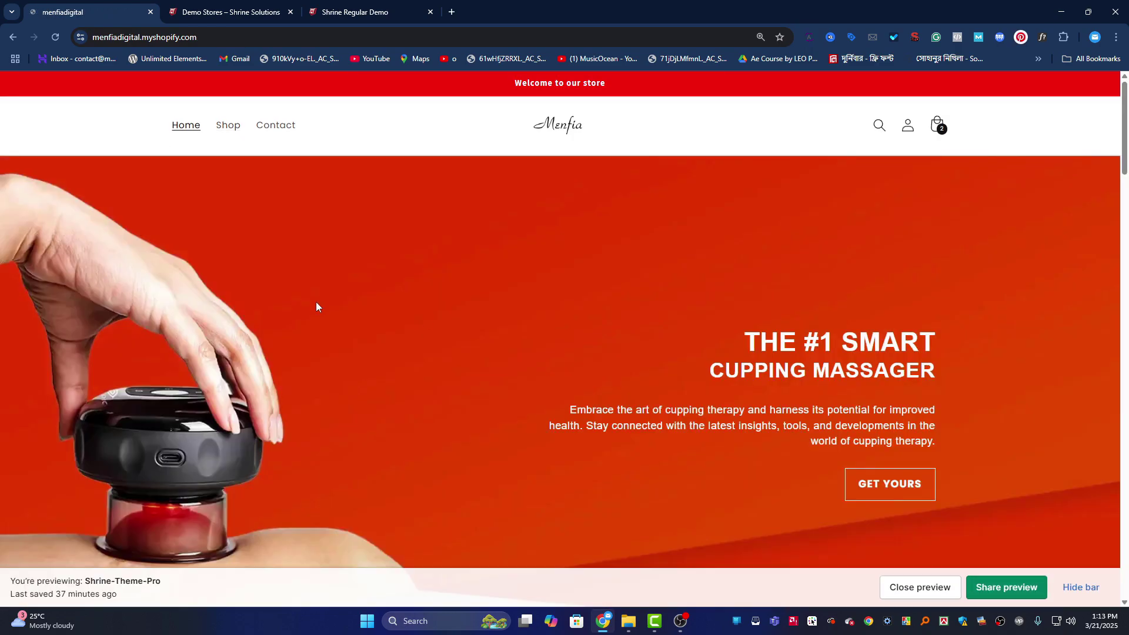
pyautogui.scroll(-3, 1124, 147)
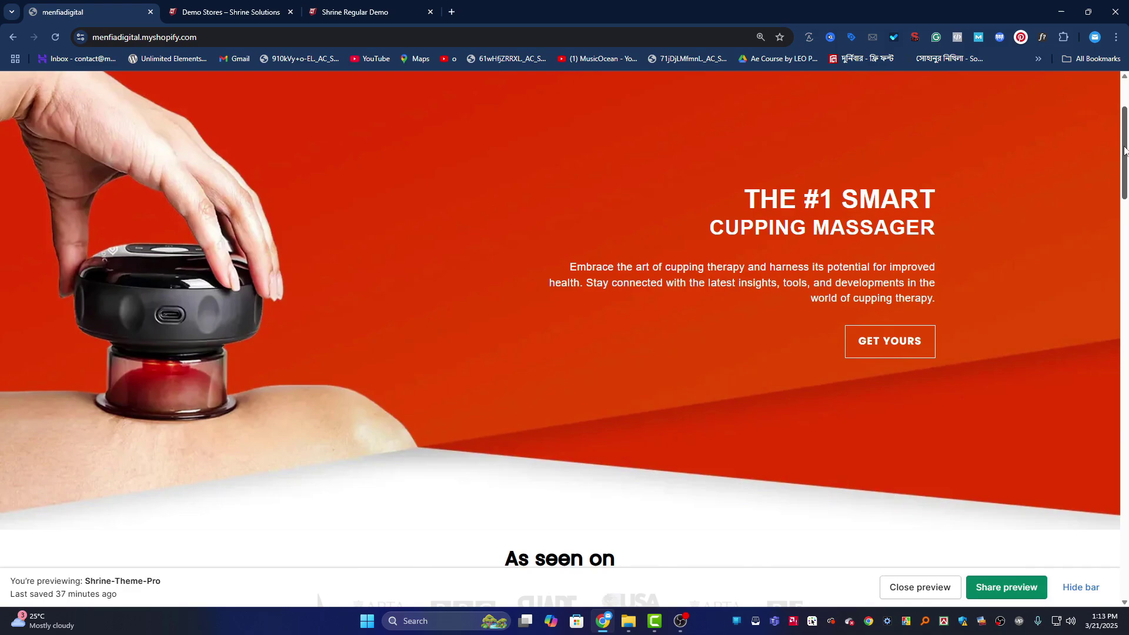
pyautogui.moveTo(1124, 150); pyautogui.dragTo(666, 351)
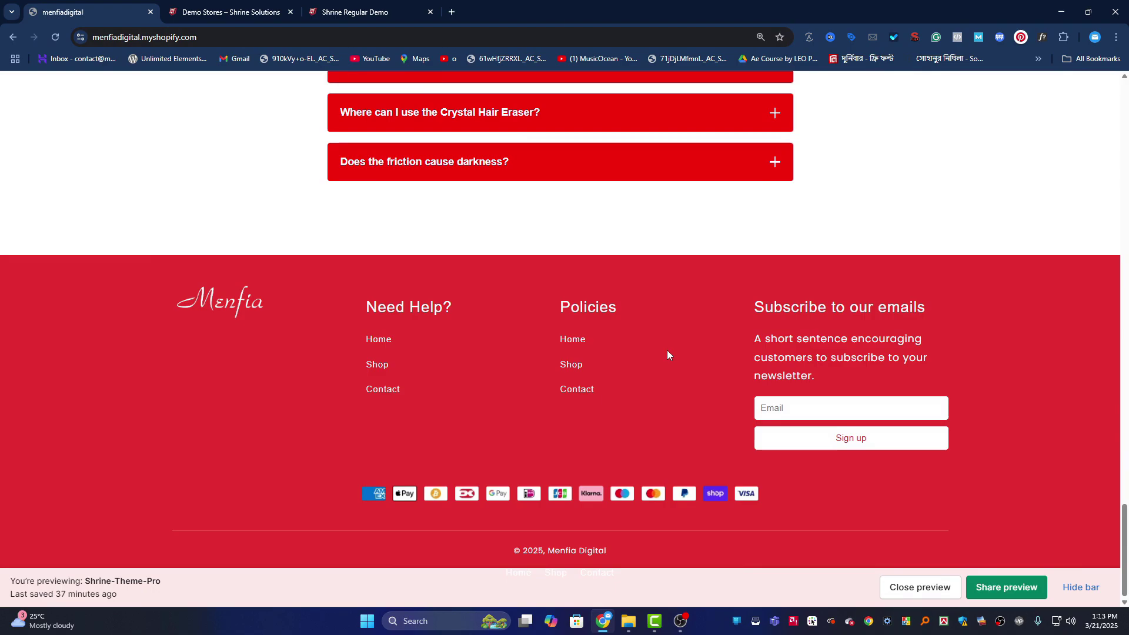
pyautogui.scroll(15, 667, 351)
# Step: Load the Shopify store admin and expand the Online Store channel
pyautogui.click(237, 37)
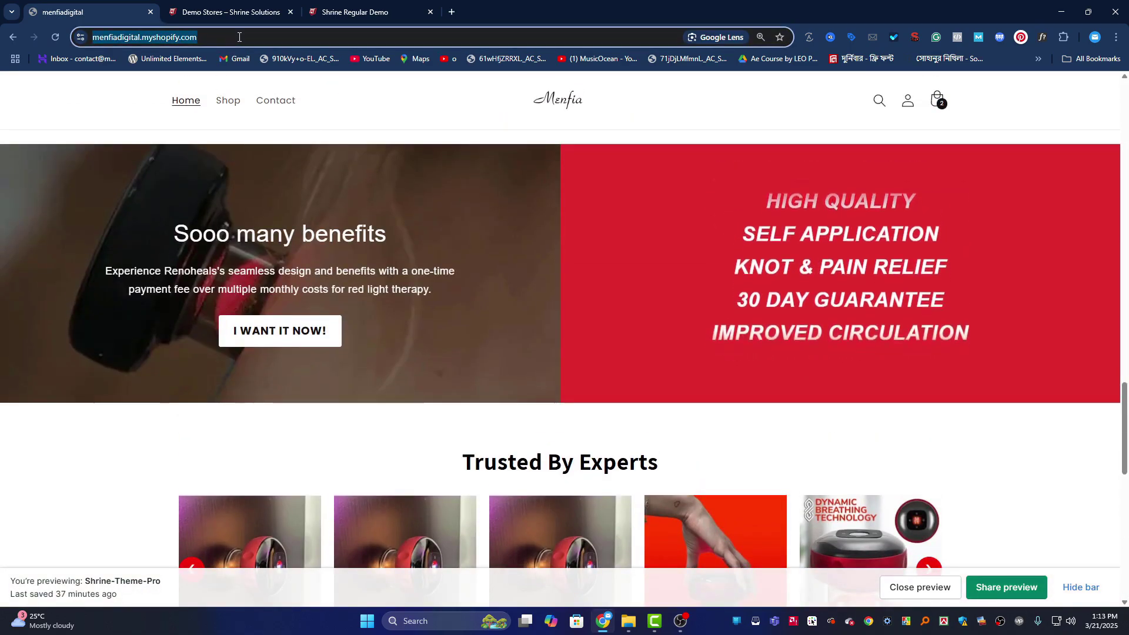
pyautogui.press('Return')
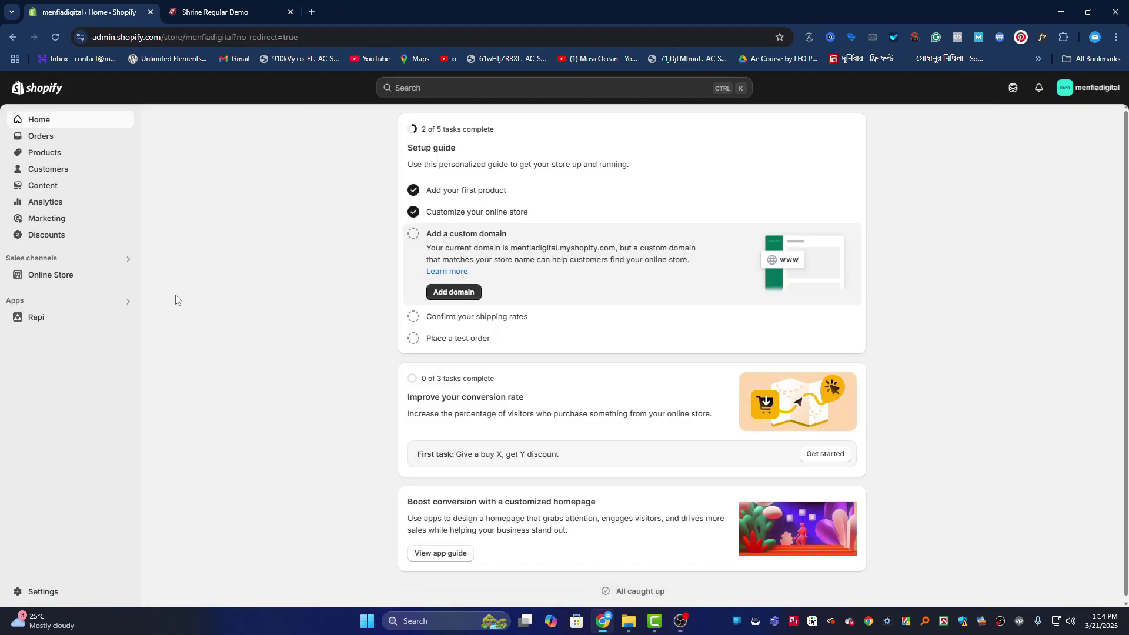
pyautogui.click(63, 278)
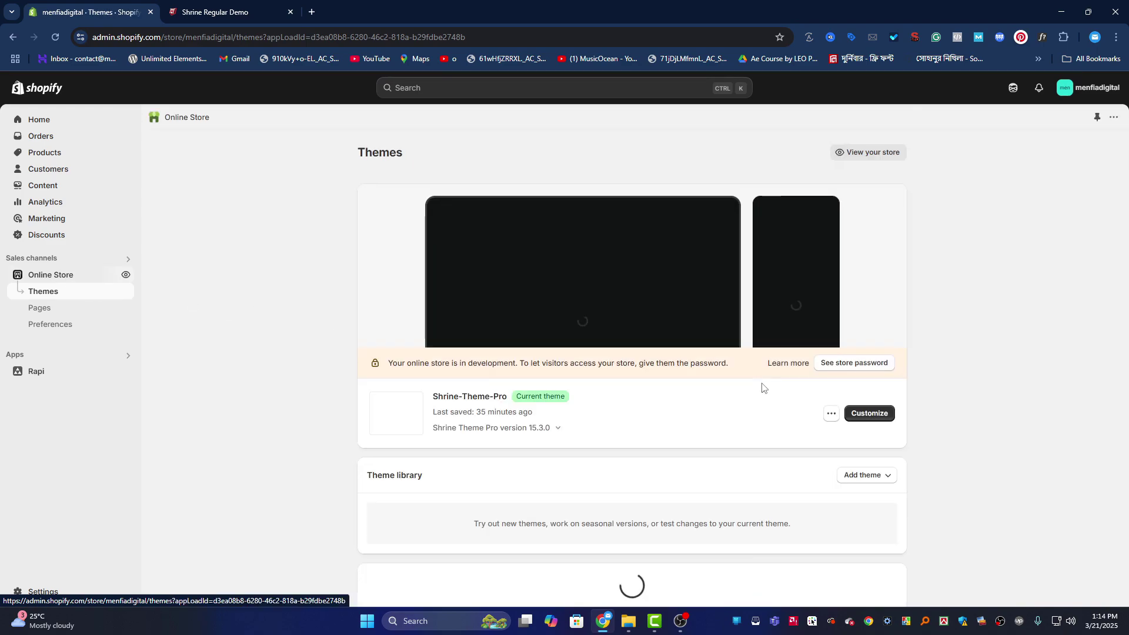
# Step: Customize Shrine-Theme-Pro, collapse the brand scroller and select the Hero Area section
pyautogui.click(862, 412)
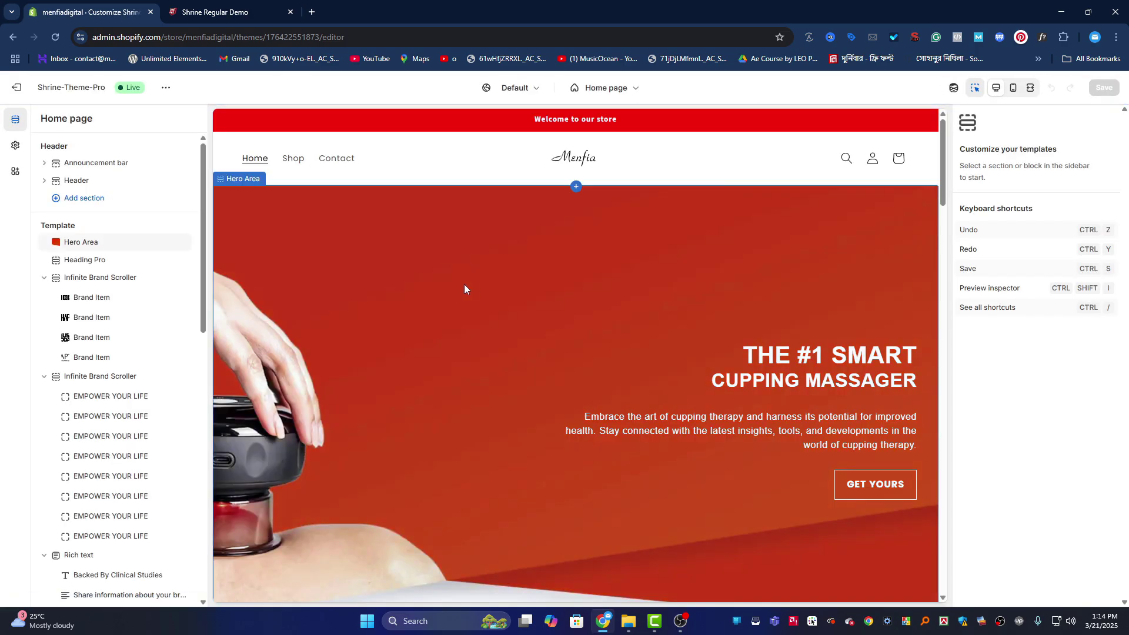
pyautogui.click(44, 278)
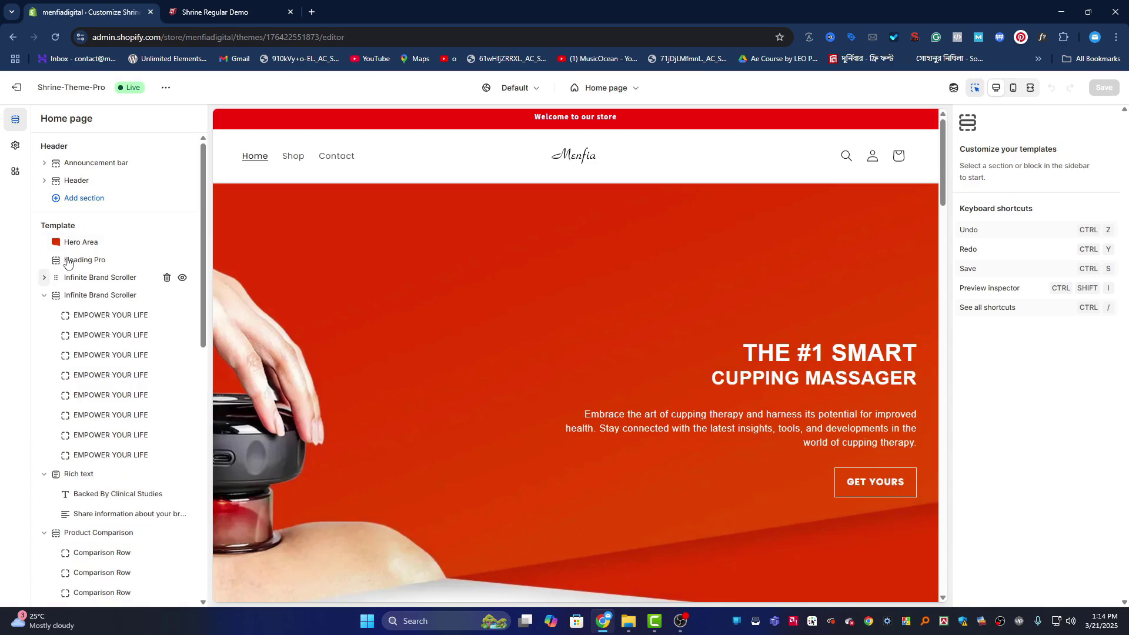
pyautogui.click(82, 243)
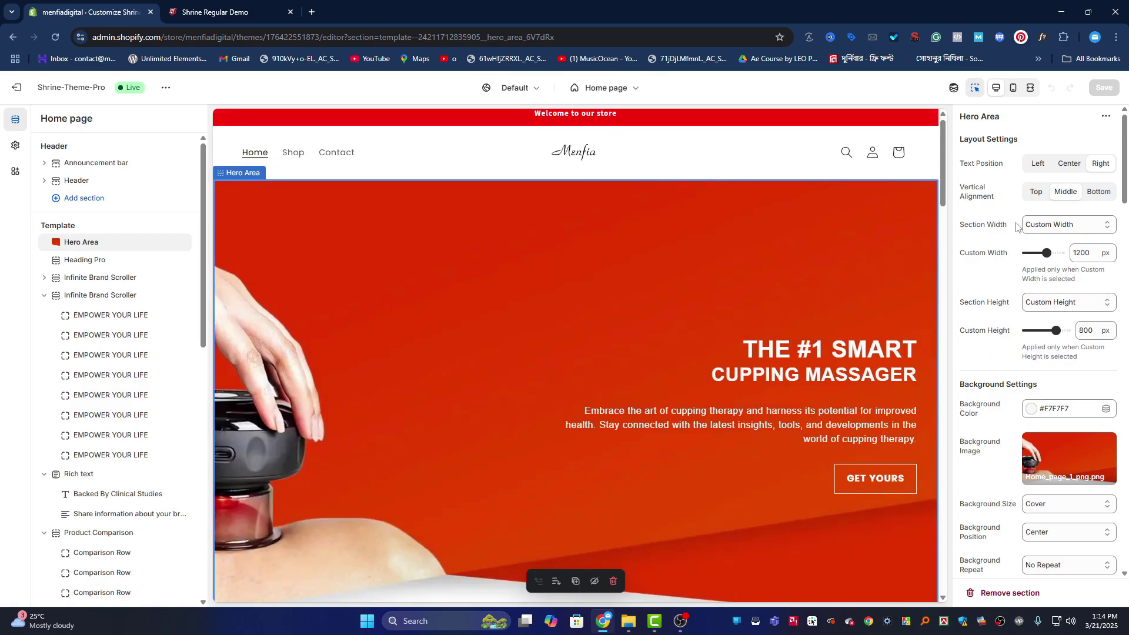
pyautogui.click(1038, 170)
pyautogui.click(1063, 171)
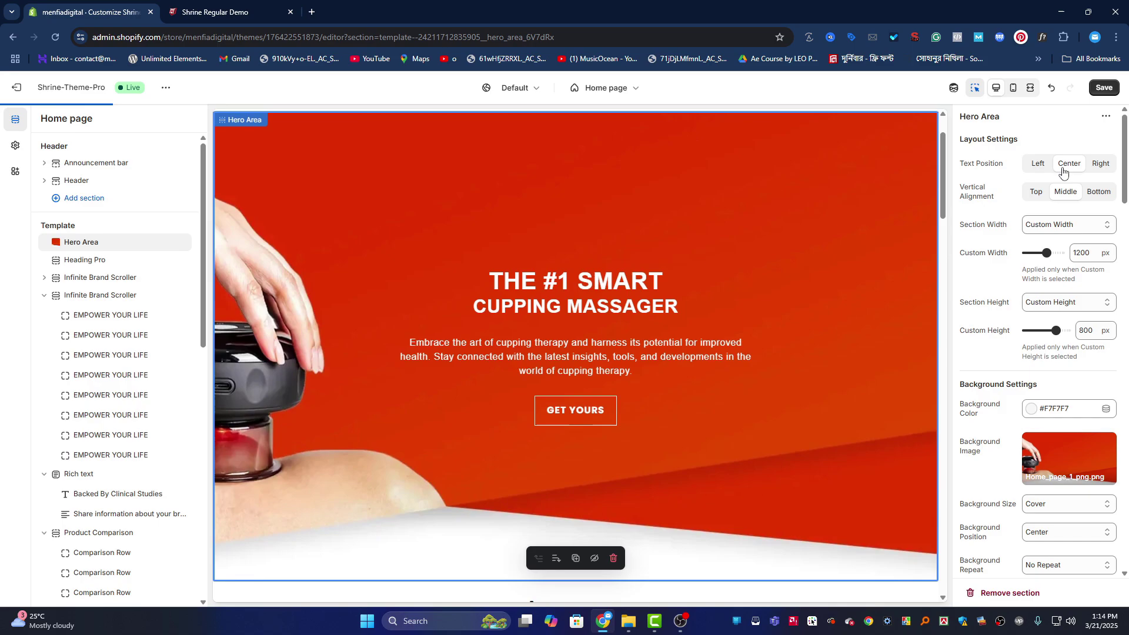
pyautogui.click(1012, 89)
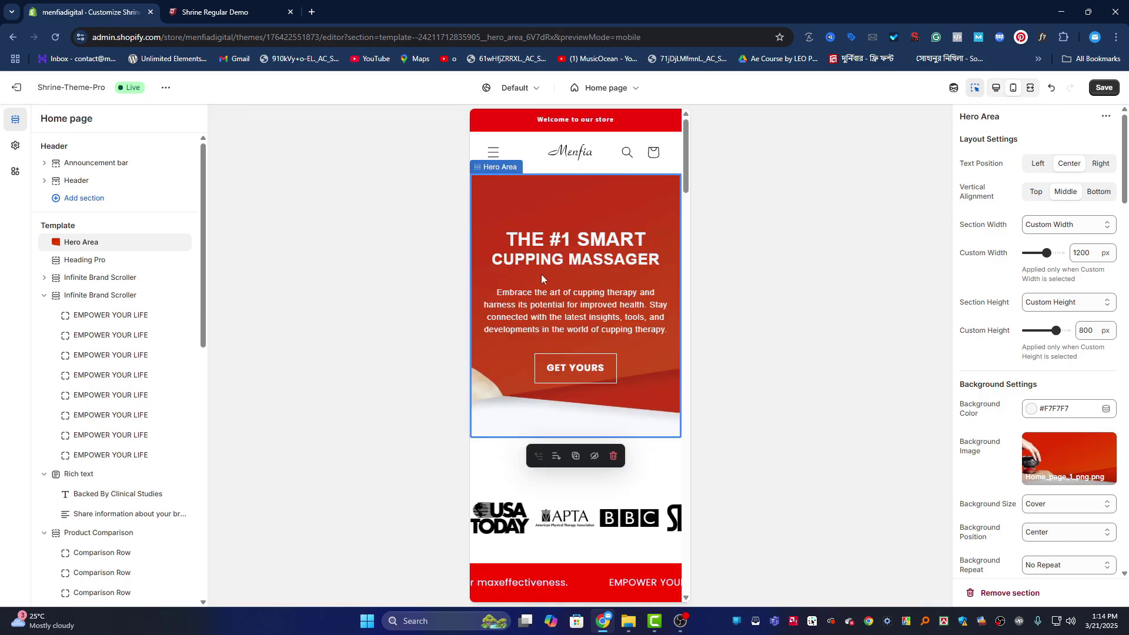
pyautogui.scroll(-20, 606, 392)
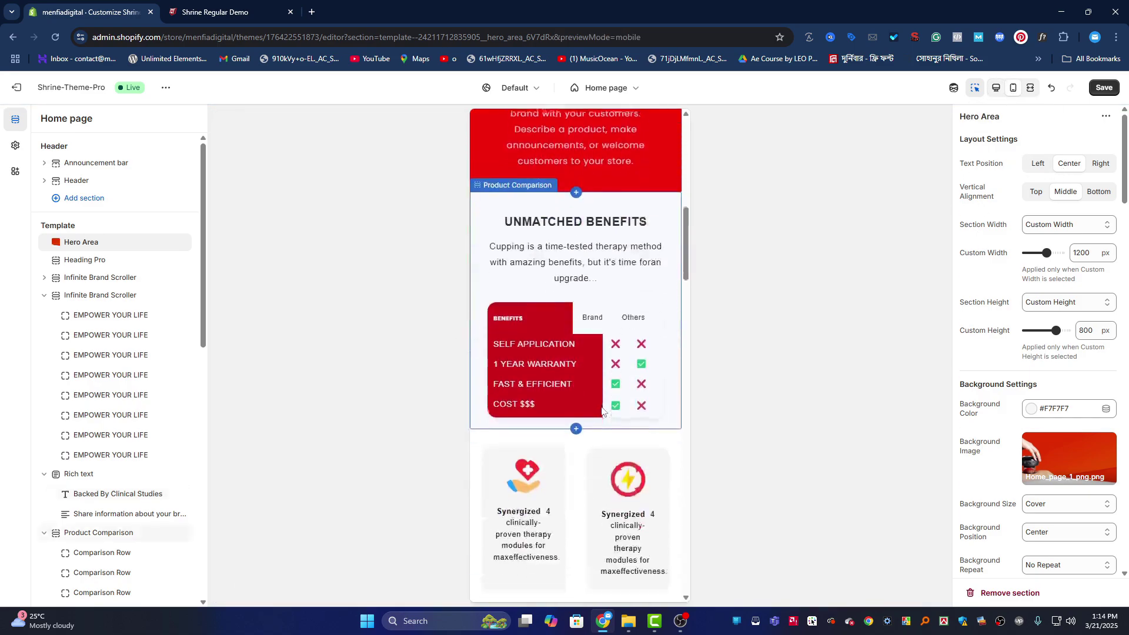
pyautogui.scroll(-15, 601, 410)
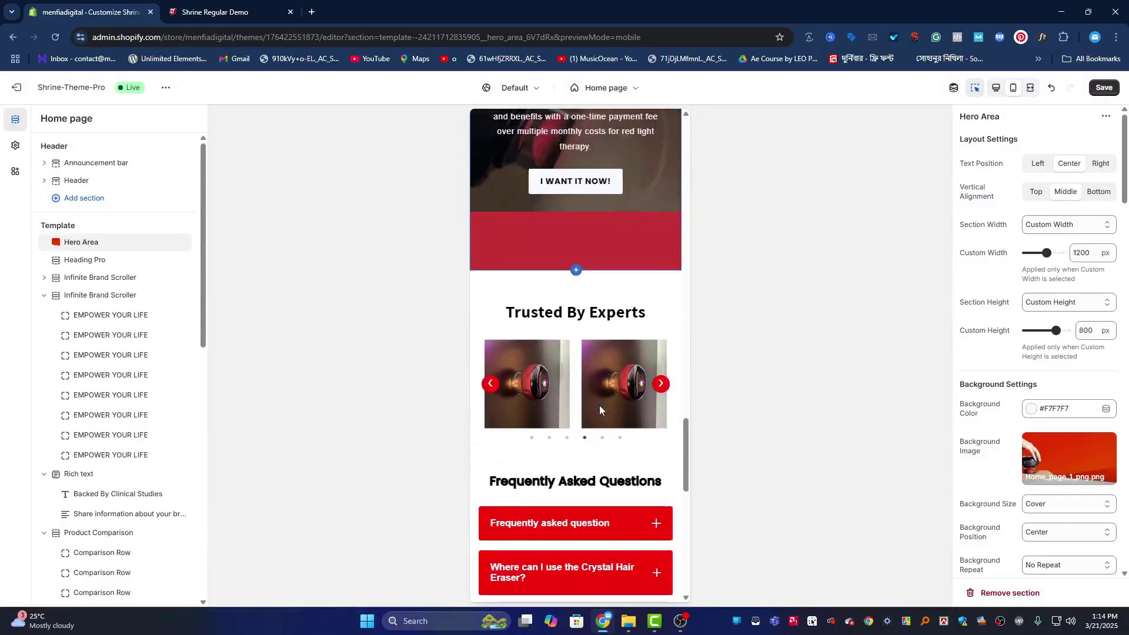
pyautogui.scroll(-2, 599, 407)
pyautogui.scroll(15, 600, 410)
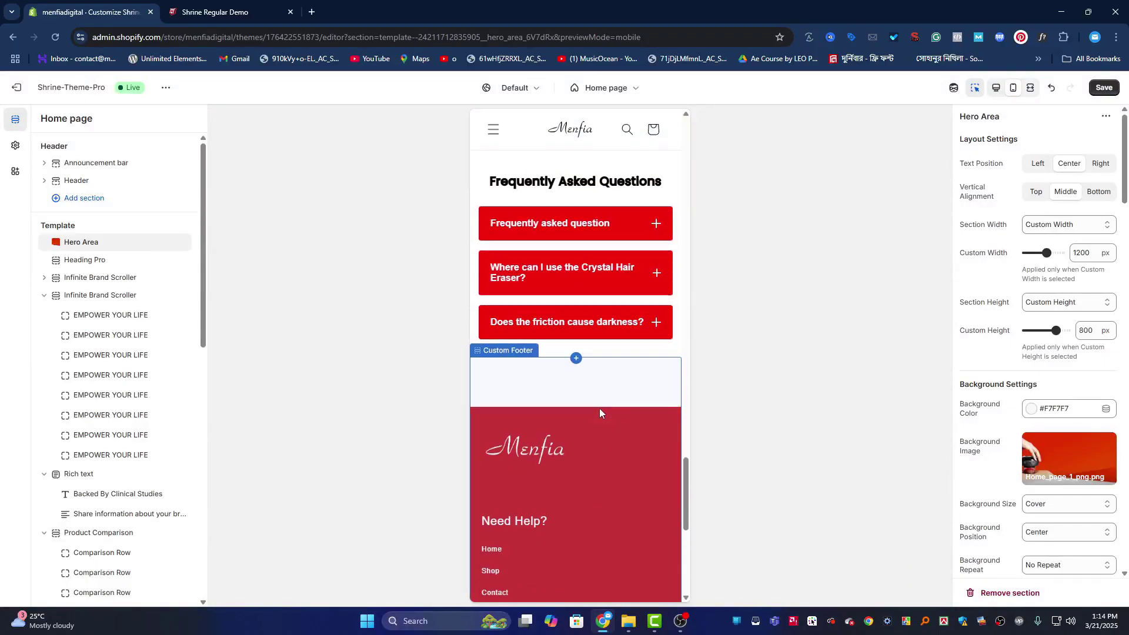
pyautogui.scroll(20, 602, 417)
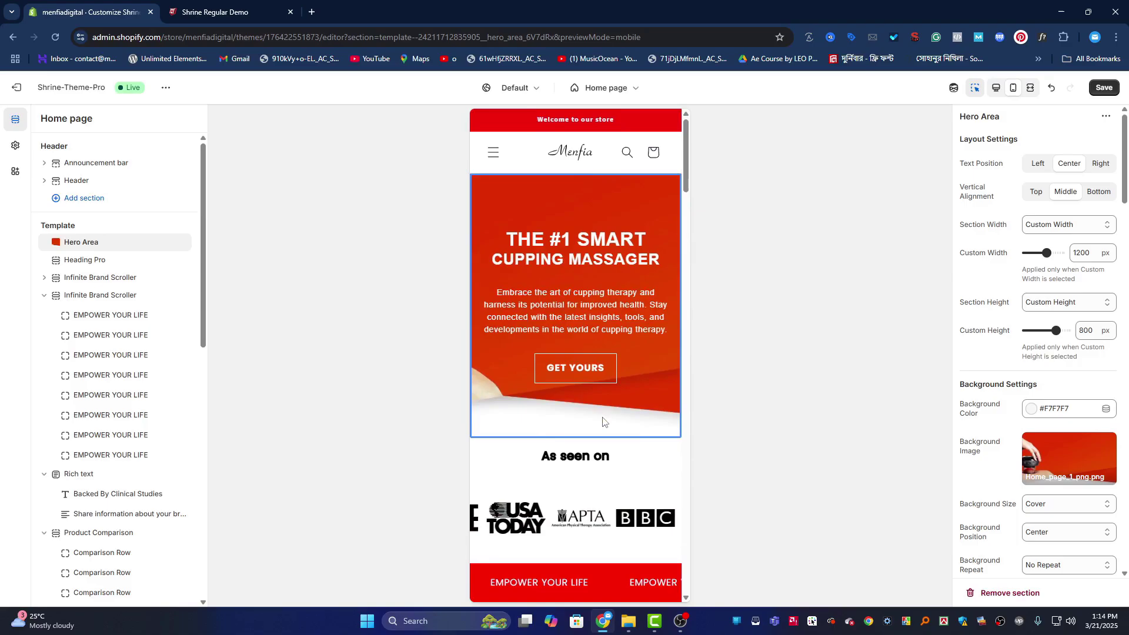
pyautogui.click(996, 89)
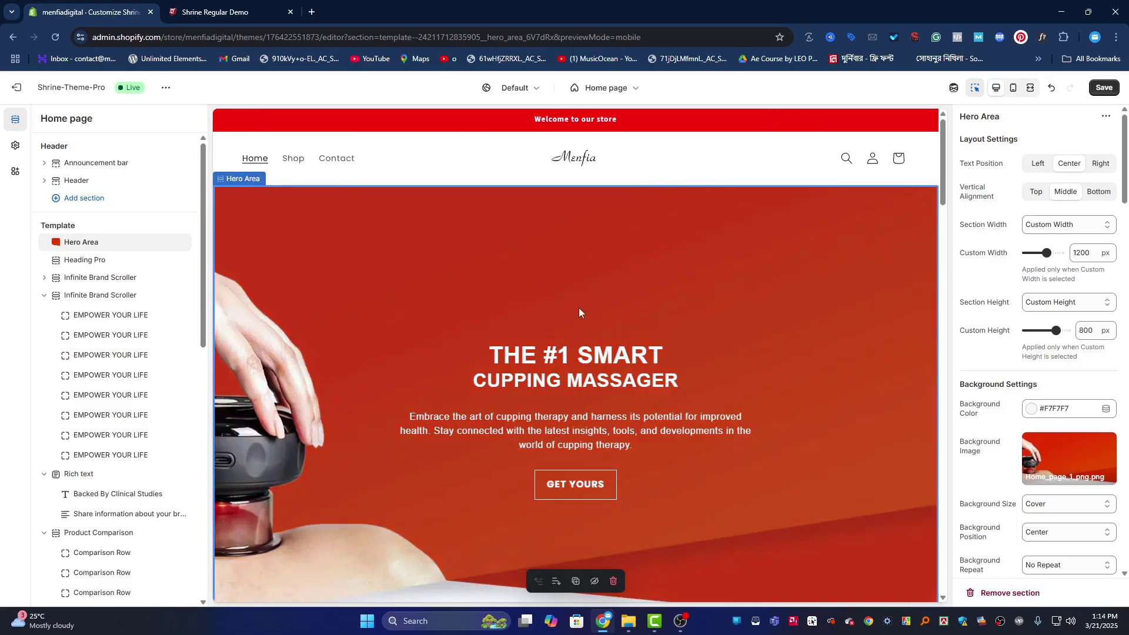
pyautogui.scroll(-8, 582, 307)
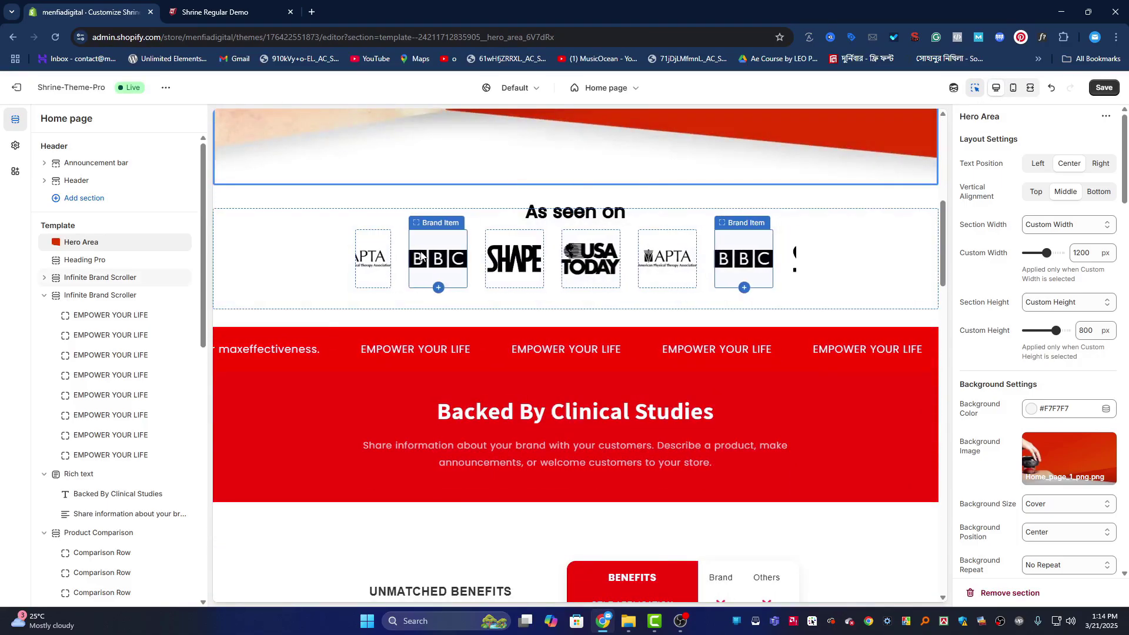
# Step: Inspect the BBC logo, first Brand Item and second Infinite Brand Scroller settings
pyautogui.click(421, 254)
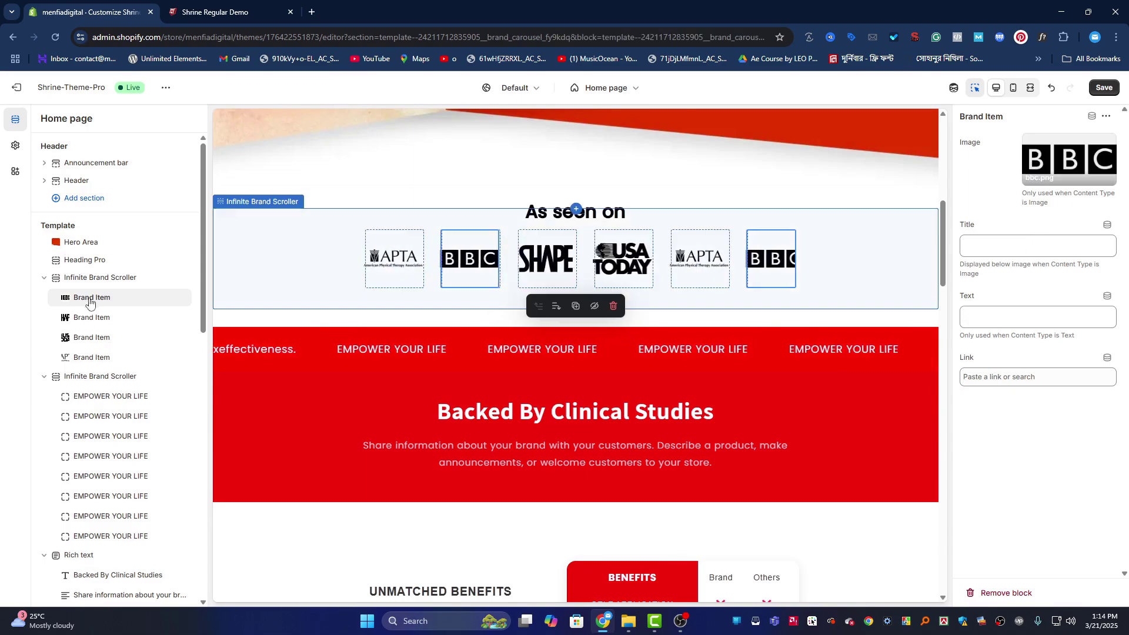
pyautogui.scroll(-2, 83, 290)
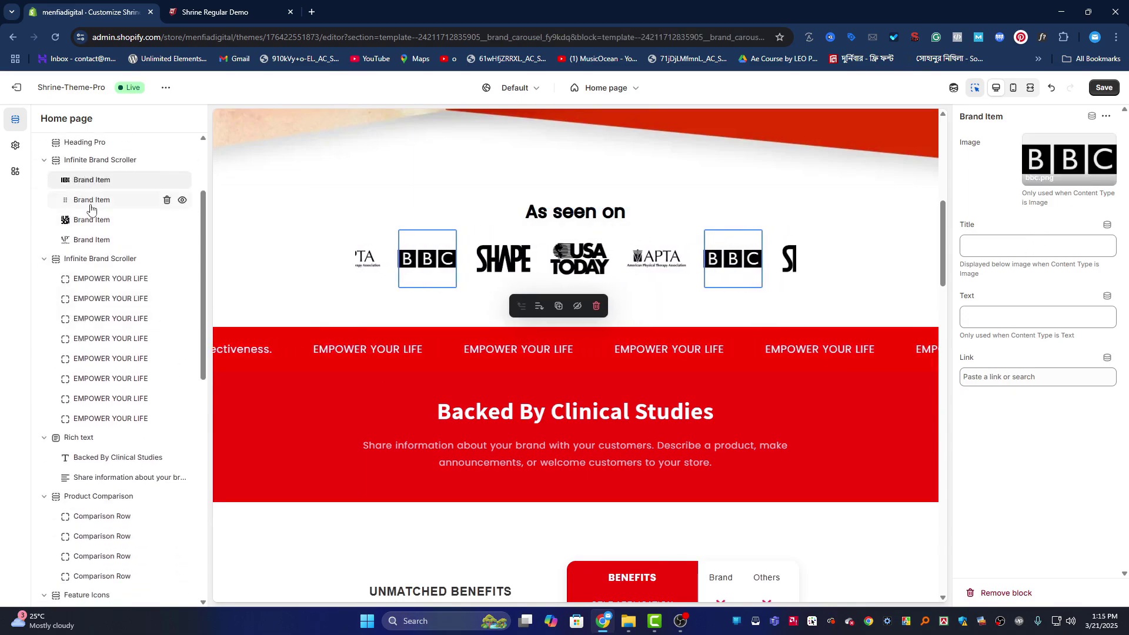
pyautogui.click(70, 180)
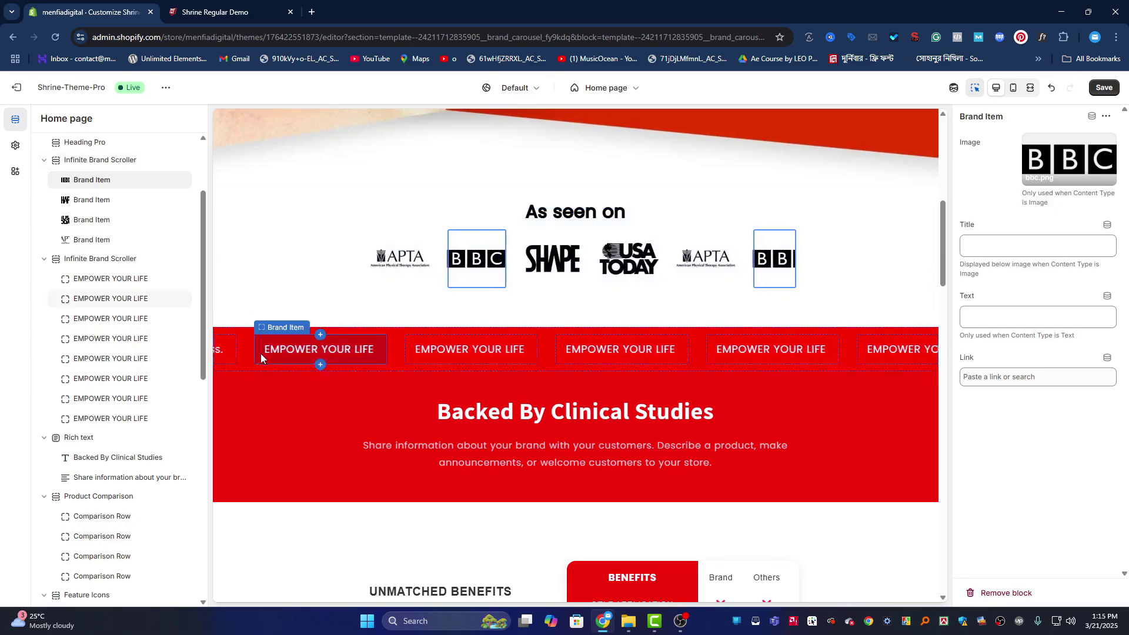
pyautogui.click(93, 264)
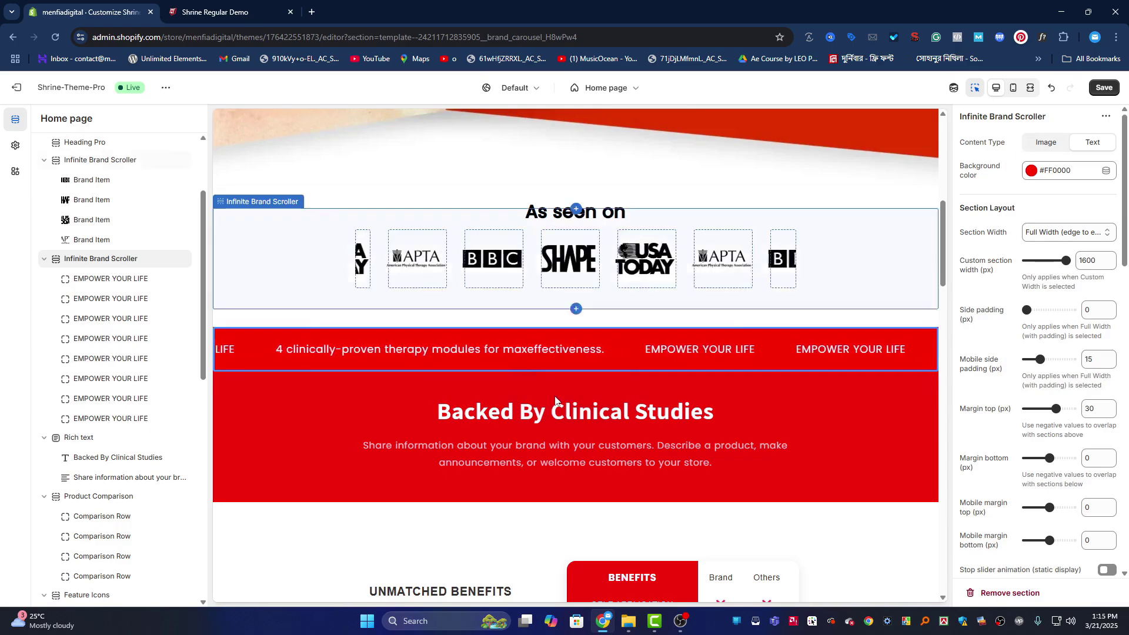
# Step: Show the Product Comparison section's settings: 800 px width, 100 px margins
pyautogui.scroll(-2, 529, 305)
pyautogui.scroll(-3, 460, 364)
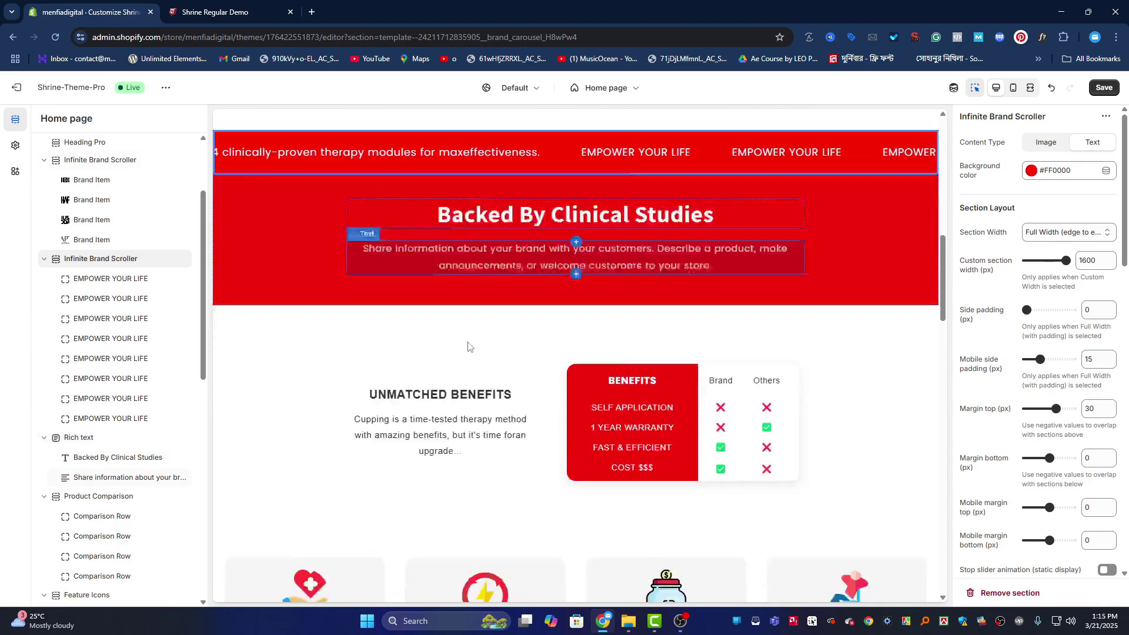
pyautogui.click(612, 329)
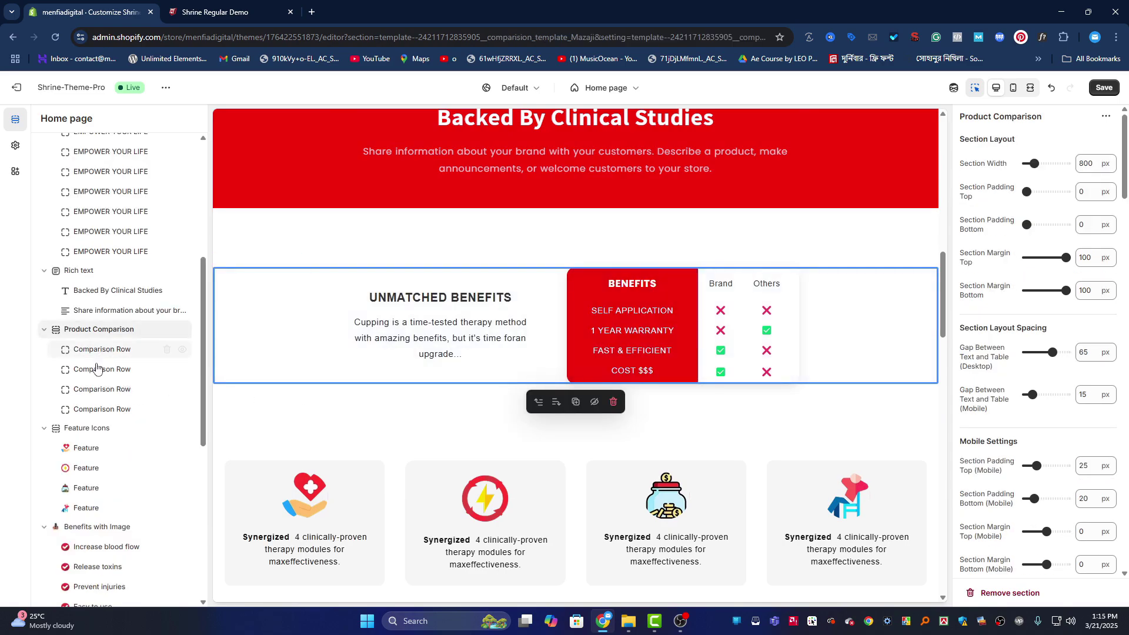
# Step: Inspect the first feature card, Release toxins benefit item and Benefits with Image section
pyautogui.scroll(-2, 376, 365)
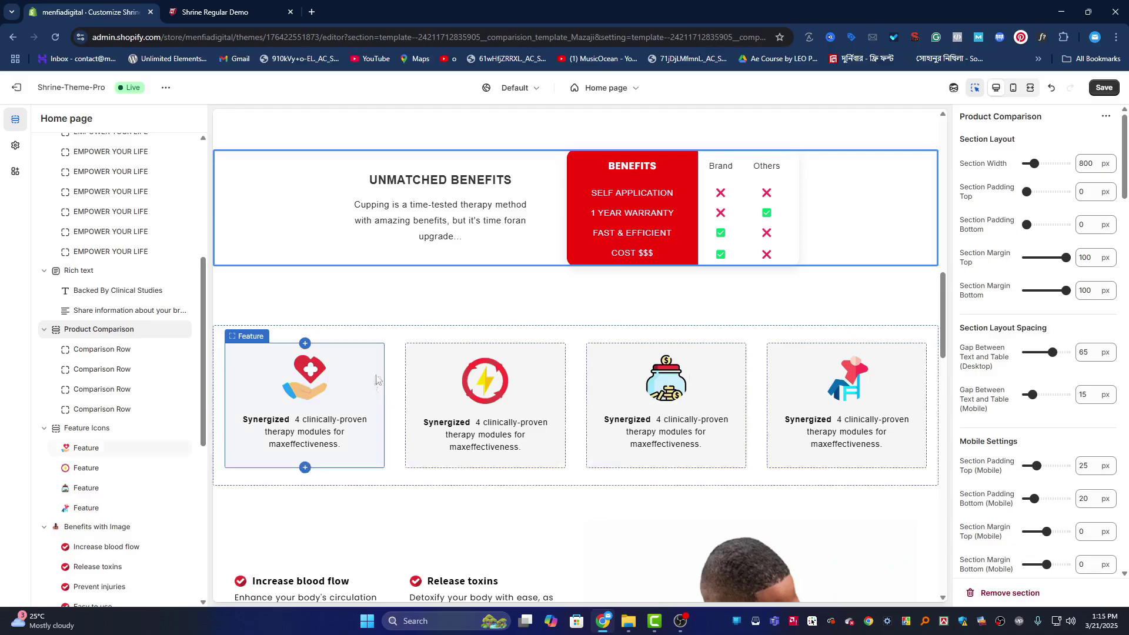
pyautogui.click(307, 389)
pyautogui.scroll(-2, 748, 301)
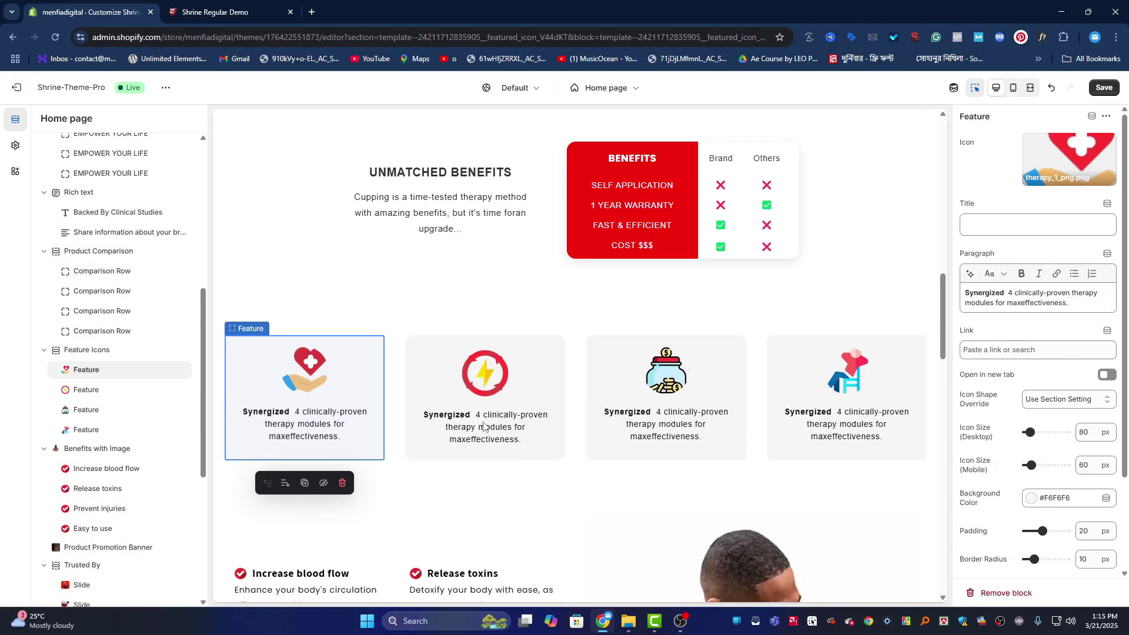
pyautogui.scroll(-4, 748, 301)
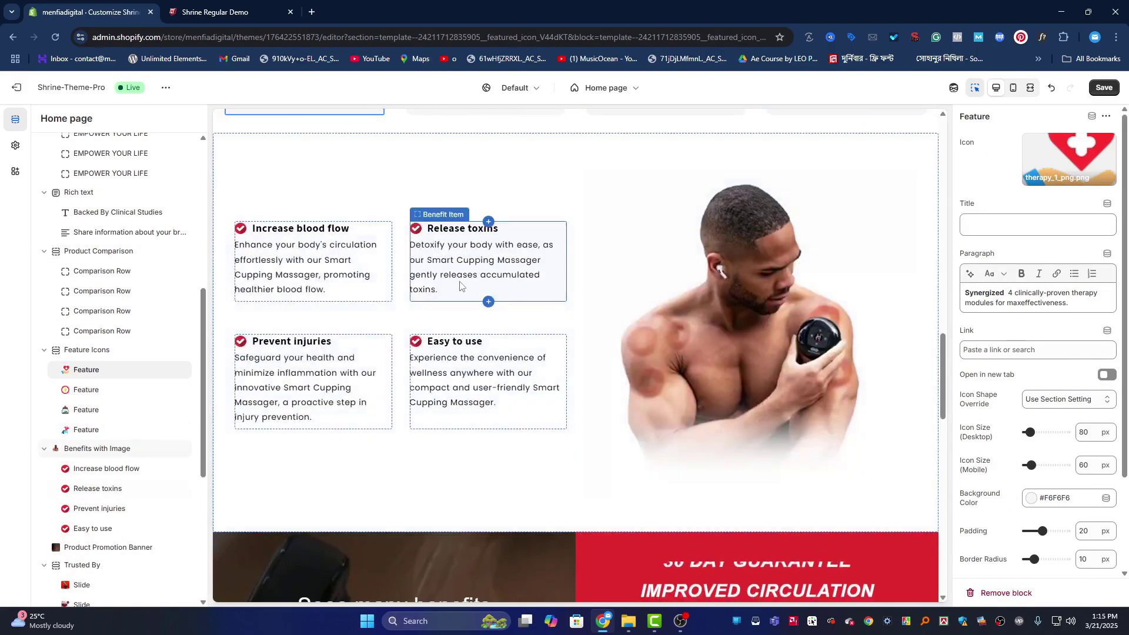
pyautogui.click(482, 265)
pyautogui.click(759, 279)
# Step: Show the Product Promotion Banner settings: 'Sooo many benefits' heading in Helvetica, 36 px
pyautogui.scroll(-5, 1098, 495)
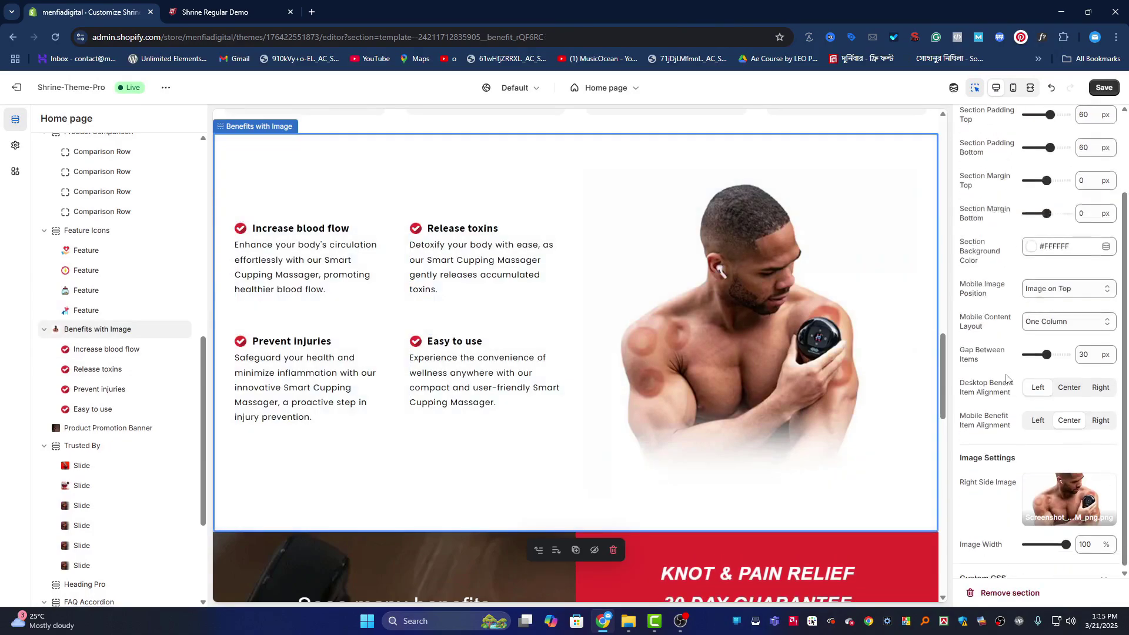
pyautogui.scroll(-6, 644, 418)
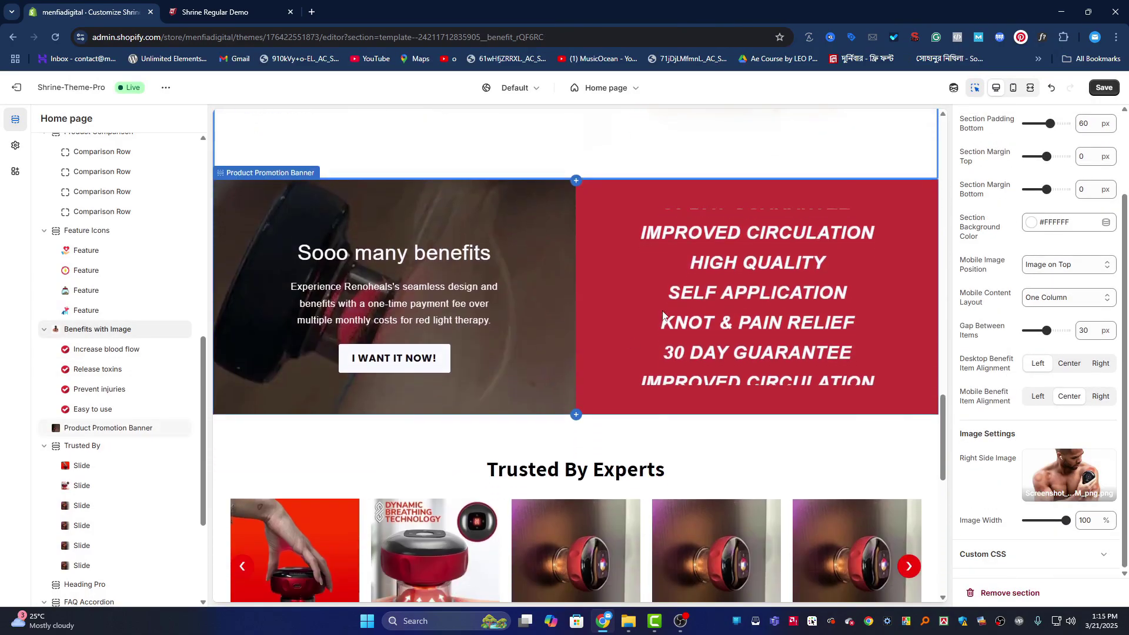
pyautogui.click(687, 276)
pyautogui.scroll(-4, 601, 270)
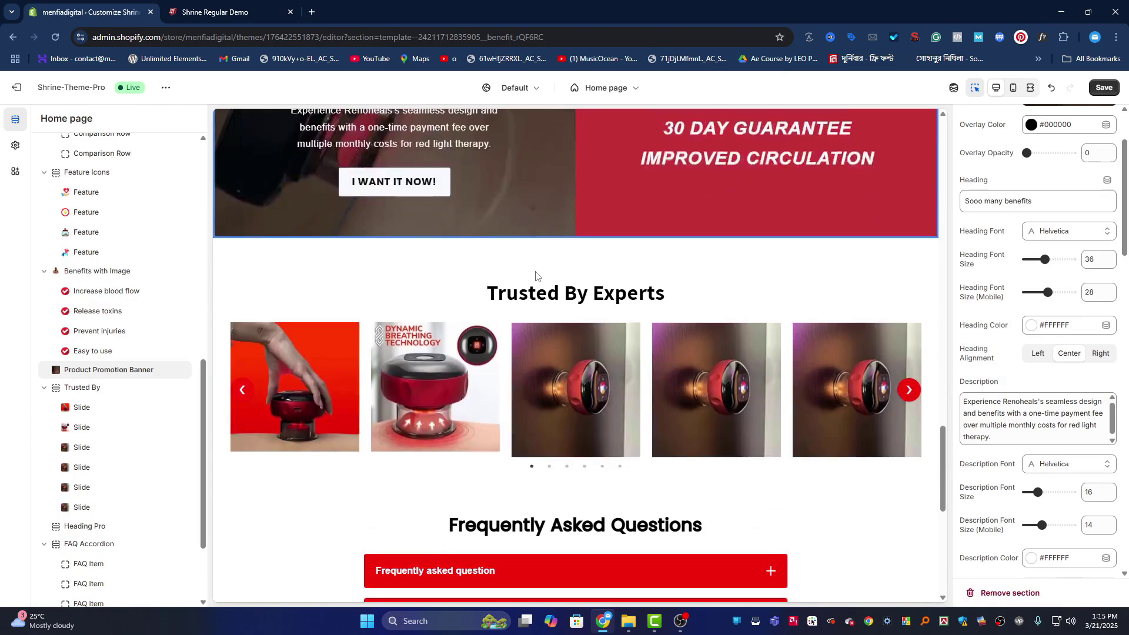
pyautogui.scroll(-3, 509, 322)
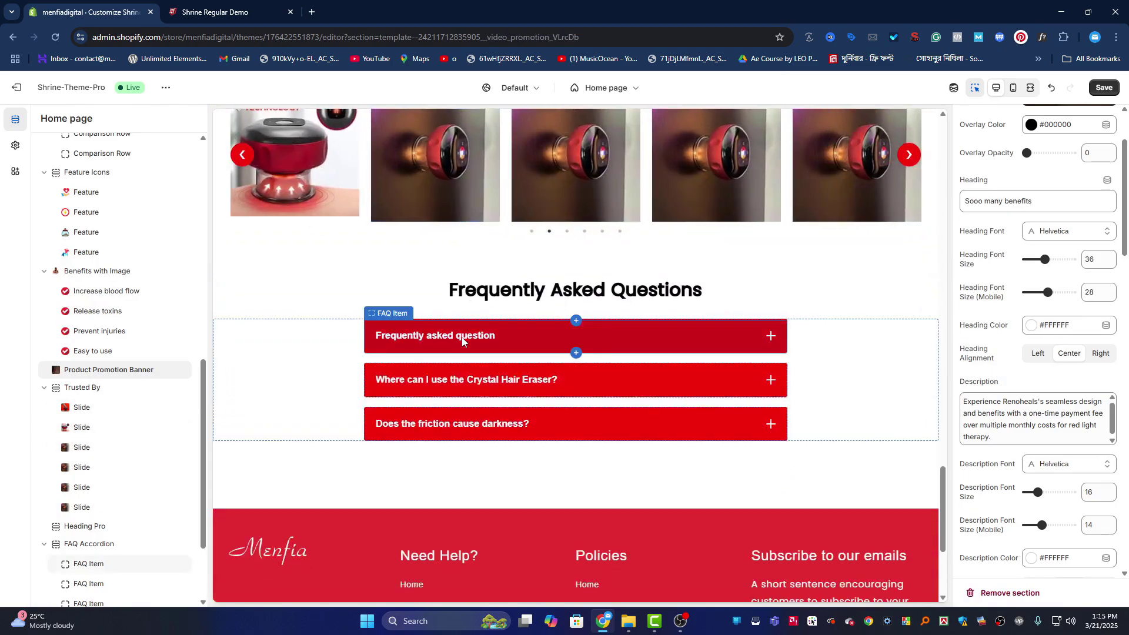
# Step: Insert a 'Frequently asked question' item as the third question in the FAQ accordion
pyautogui.click(462, 339)
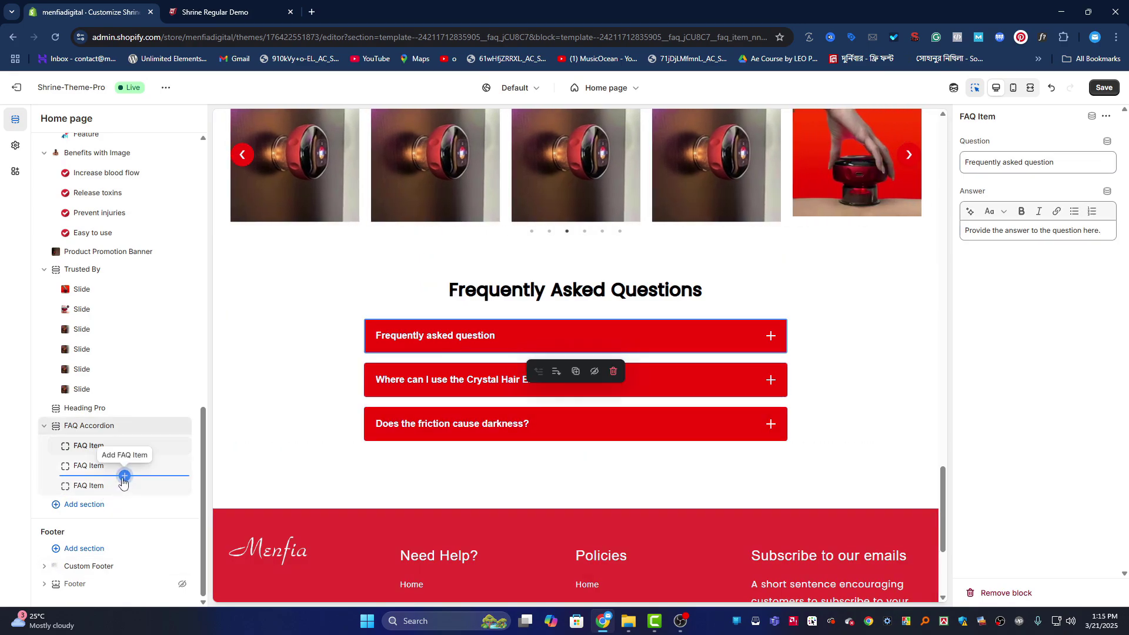
pyautogui.click(124, 476)
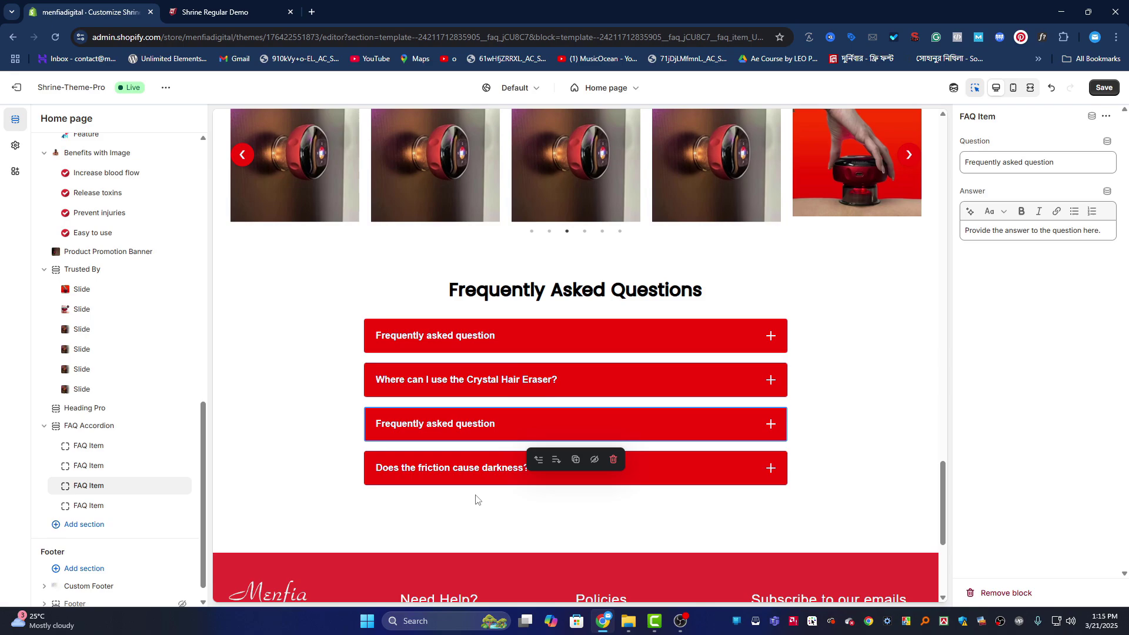
pyautogui.scroll(-4, 306, 470)
pyautogui.scroll(11, 919, 488)
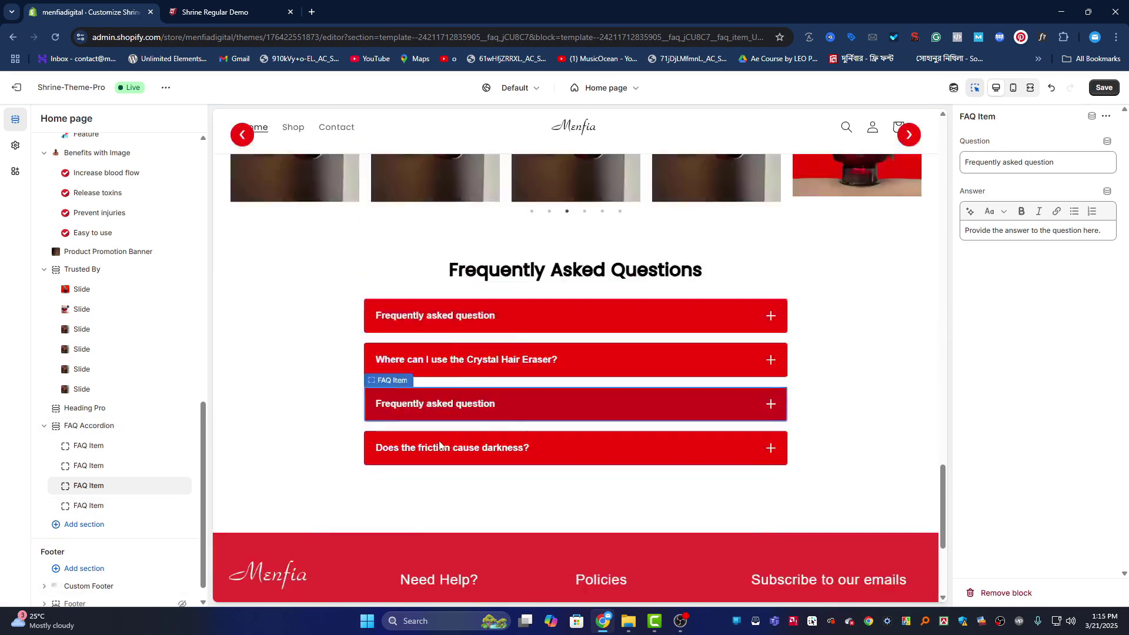
pyautogui.scroll(10, 919, 488)
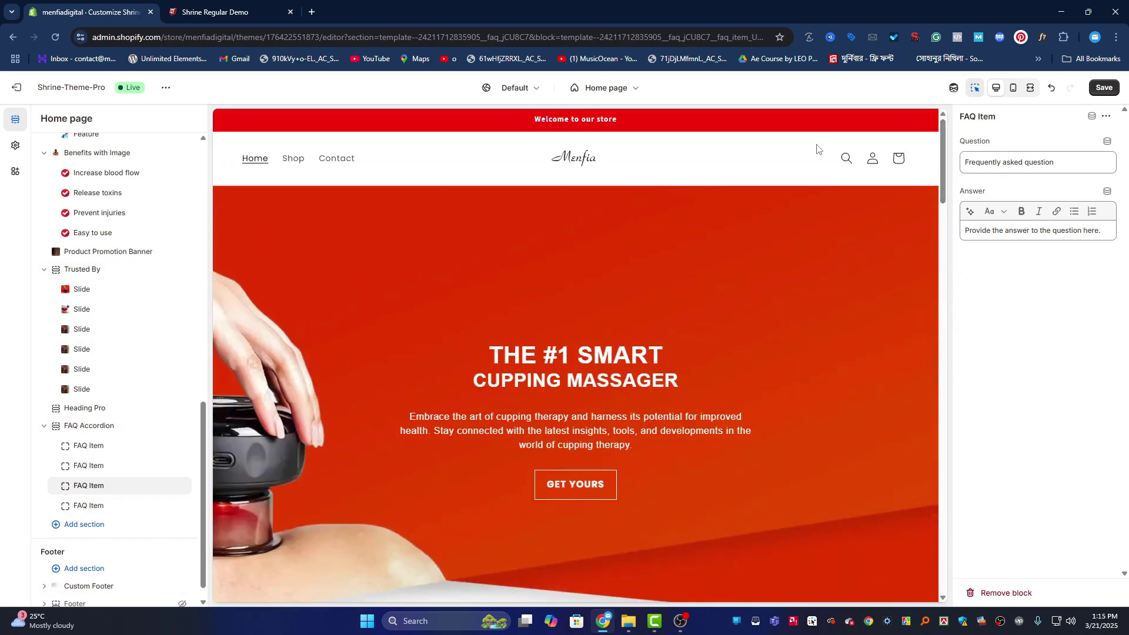
# Step: Switch the editor to the Default product template for the Renoheal Cupping Massager
pyautogui.click(593, 94)
pyautogui.click(564, 154)
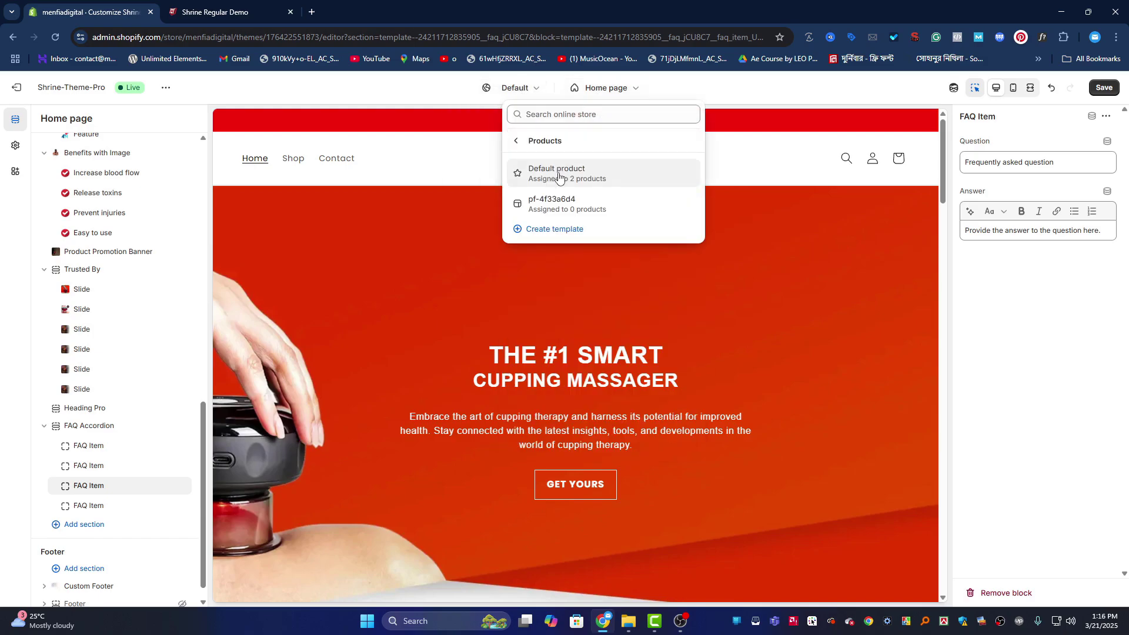
pyautogui.click(559, 176)
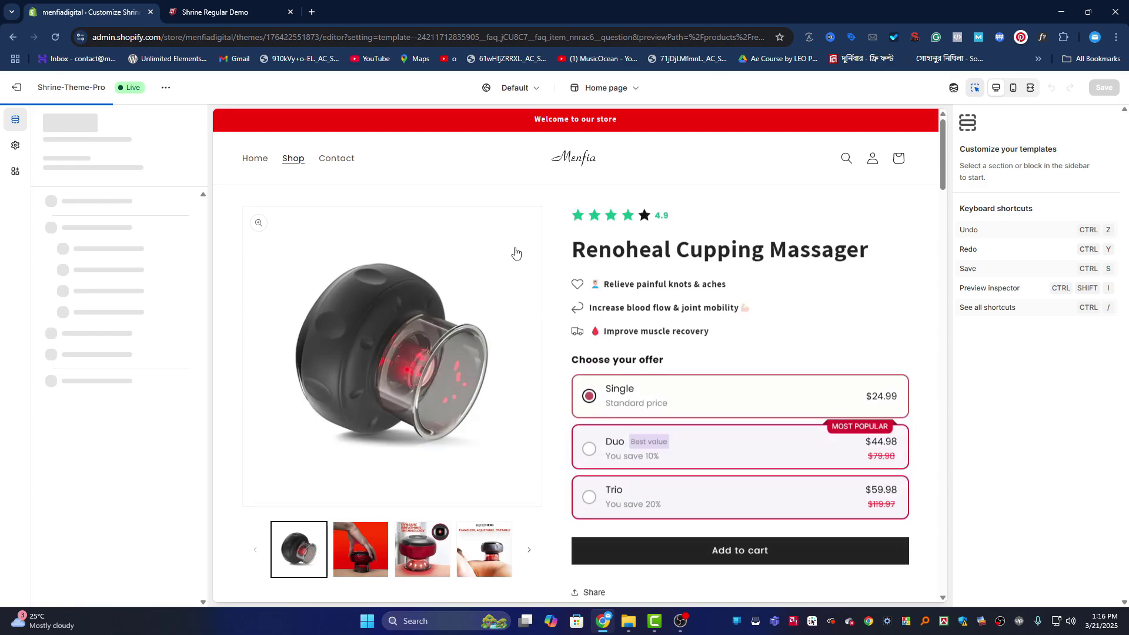
pyautogui.scroll(-5, 514, 251)
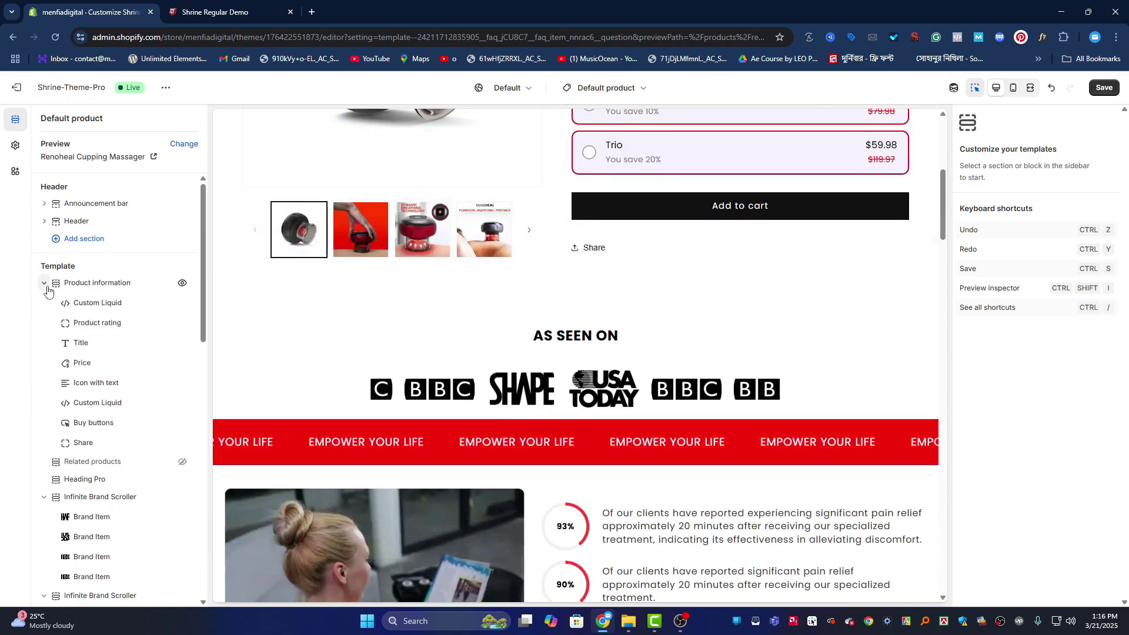
# Step: Collapse the Product information, both Infinite Brand Scroller and Statistics Section groups
pyautogui.click(44, 283)
pyautogui.scroll(-1, 535, 395)
pyautogui.scroll(-5, 615, 383)
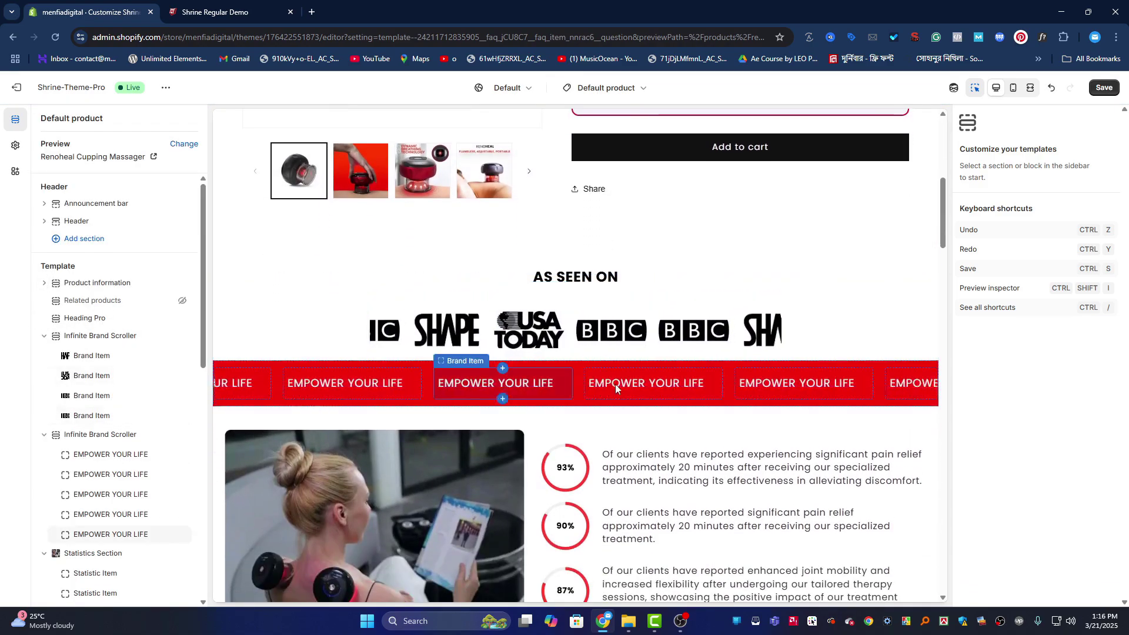
pyautogui.scroll(-6, 710, 375)
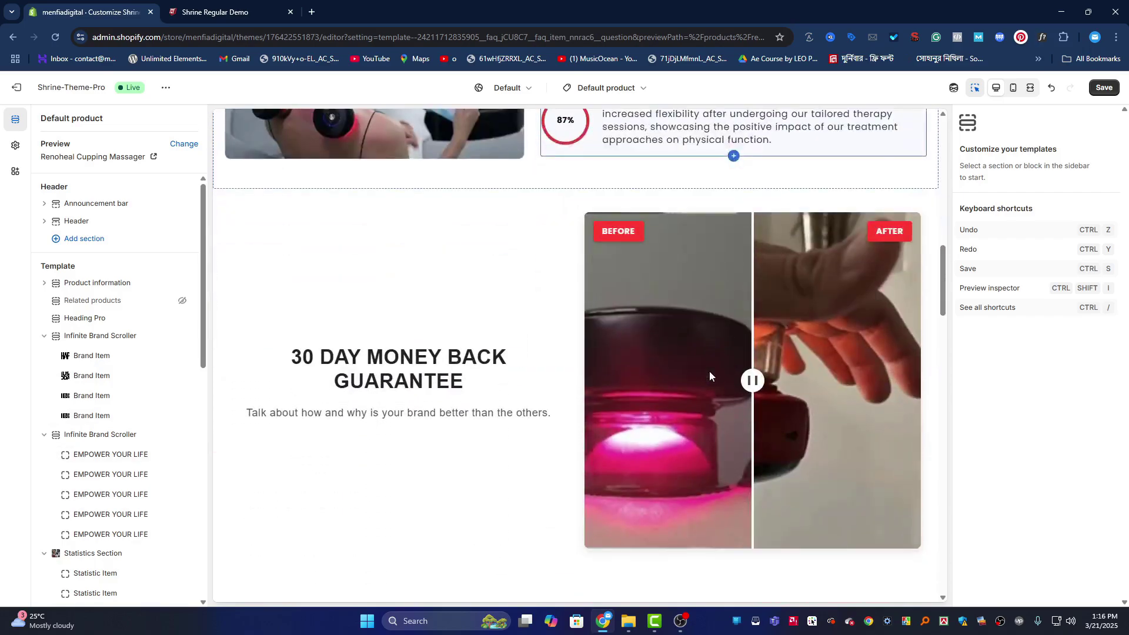
pyautogui.scroll(3, 486, 328)
pyautogui.scroll(3, 485, 328)
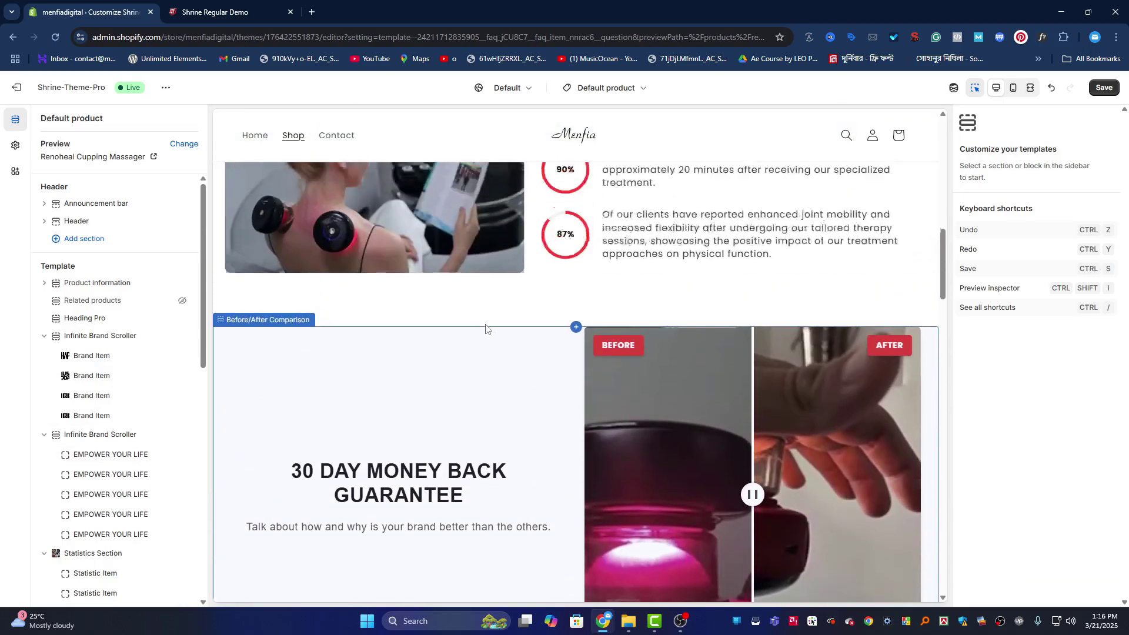
pyautogui.scroll(-7, 498, 399)
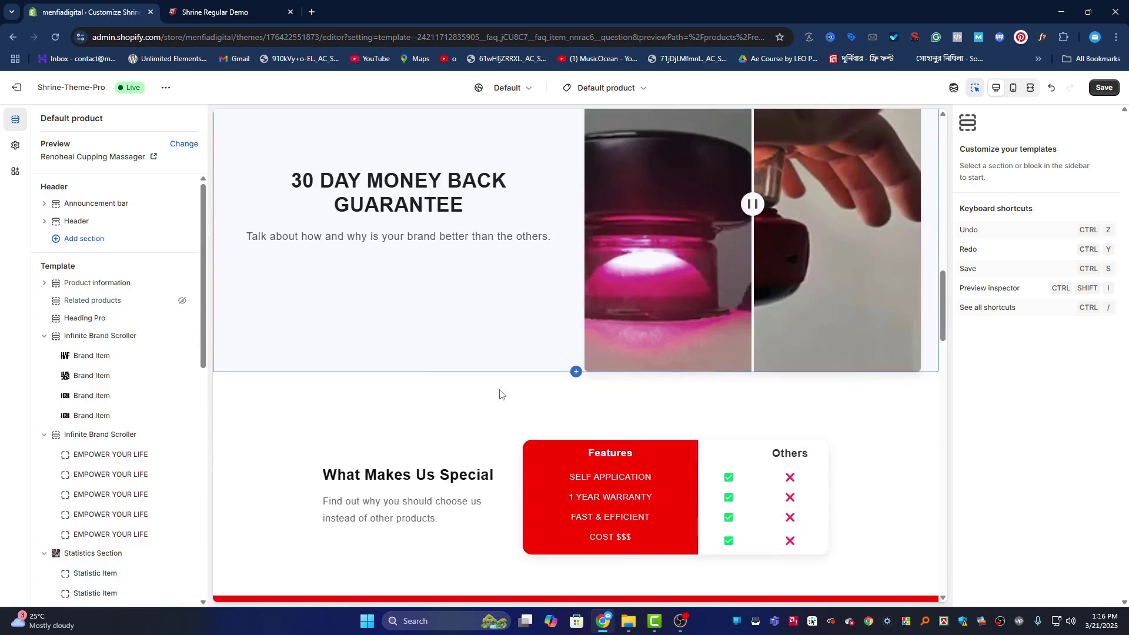
pyautogui.scroll(-10, 499, 394)
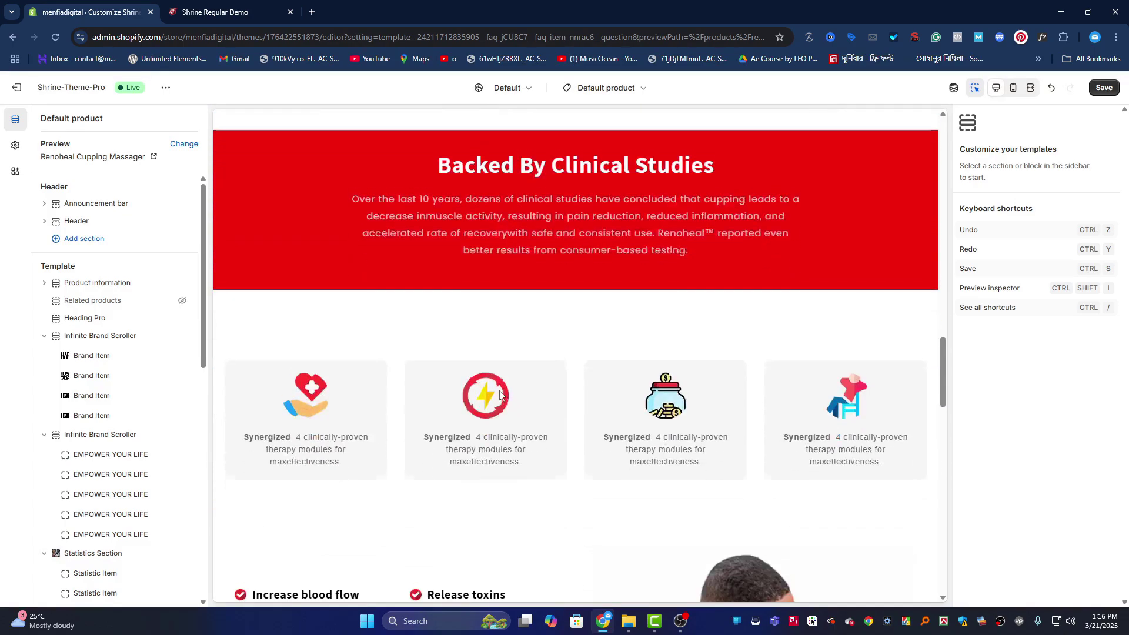
pyautogui.scroll(-2, 347, 406)
pyautogui.scroll(-15, 649, 329)
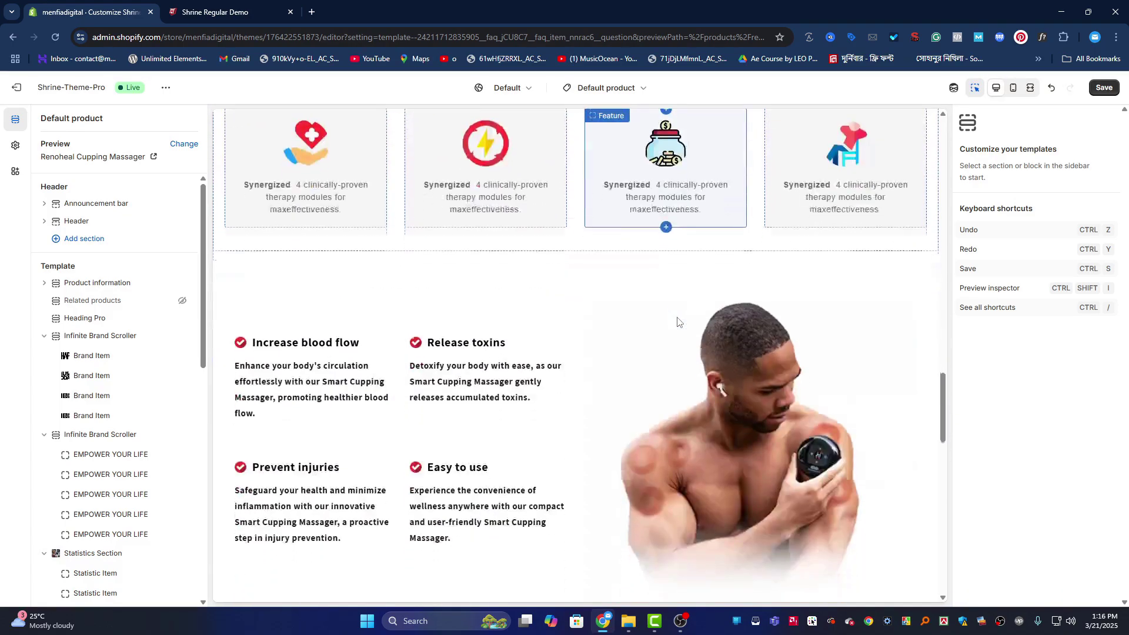
pyautogui.scroll(-8, 466, 332)
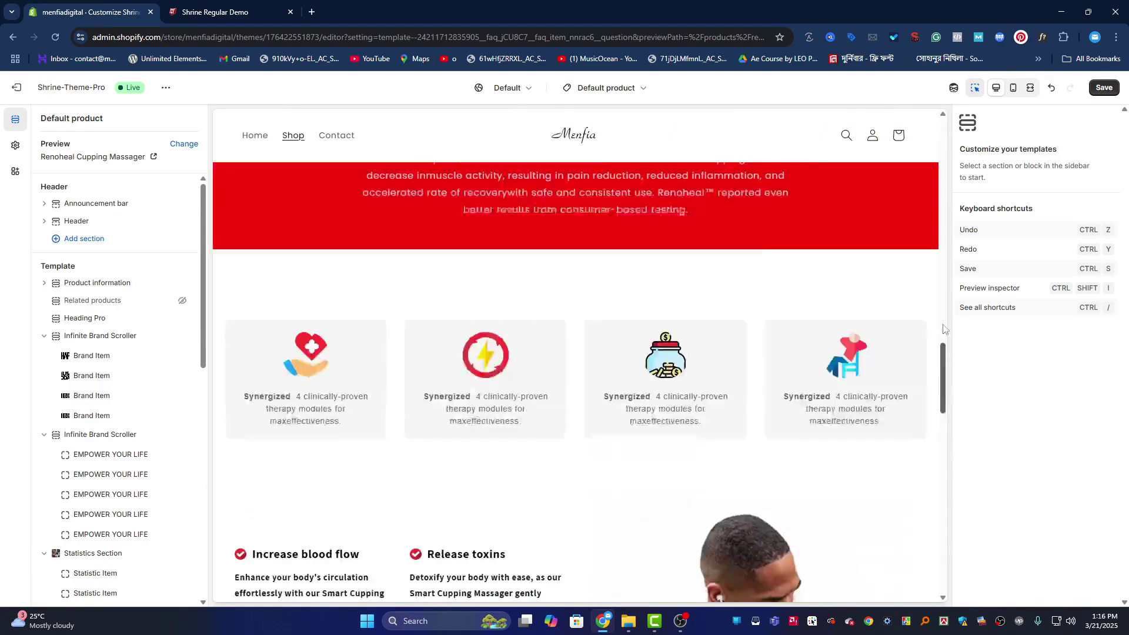
pyautogui.click(44, 336)
pyautogui.click(43, 353)
pyautogui.click(44, 371)
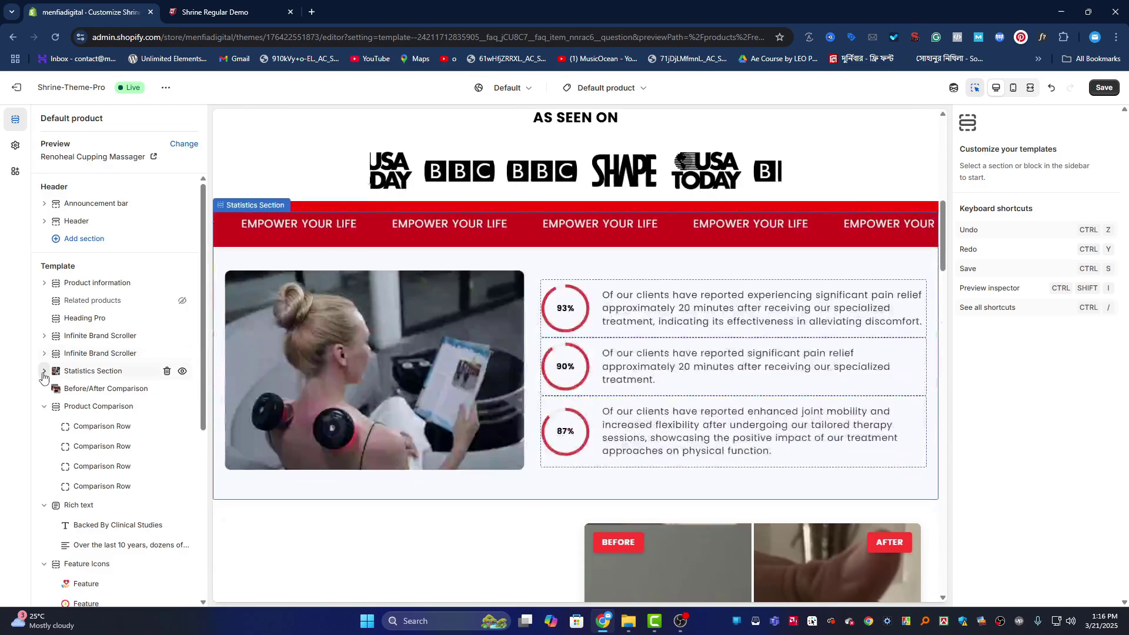
pyautogui.scroll(10, 425, 354)
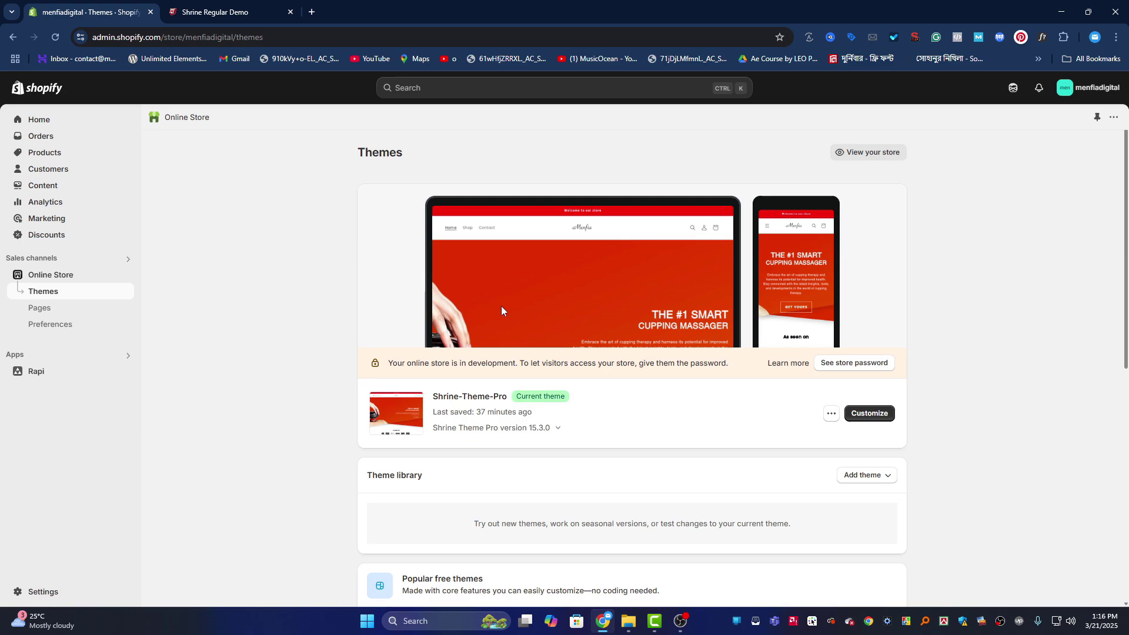
# Step: Scroll the Themes page below current theme Shrine-Theme-Pro to the empty Theme library and popular free themes
pyautogui.scroll(-2, 315, 305)
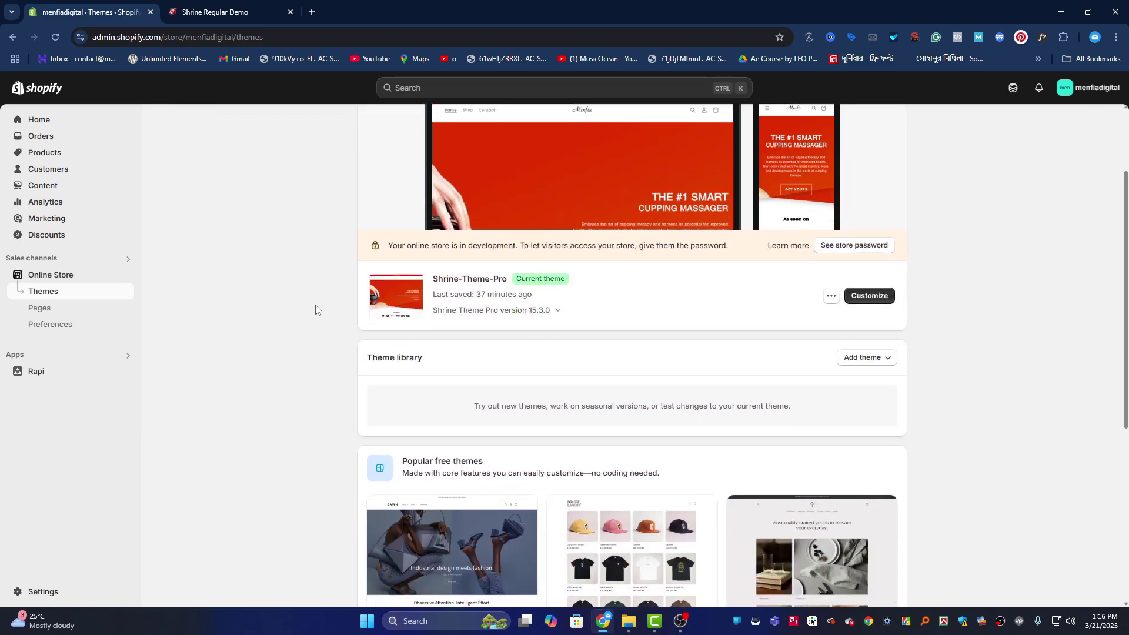